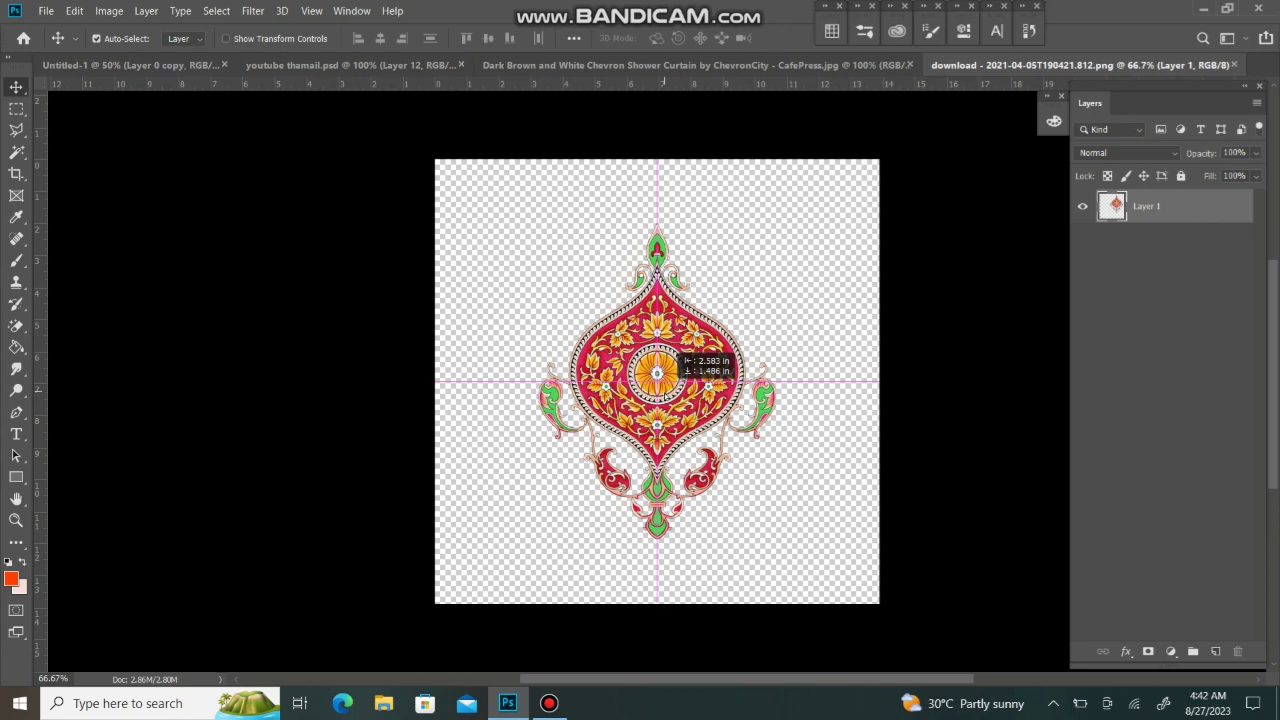
key(ctrl+t)
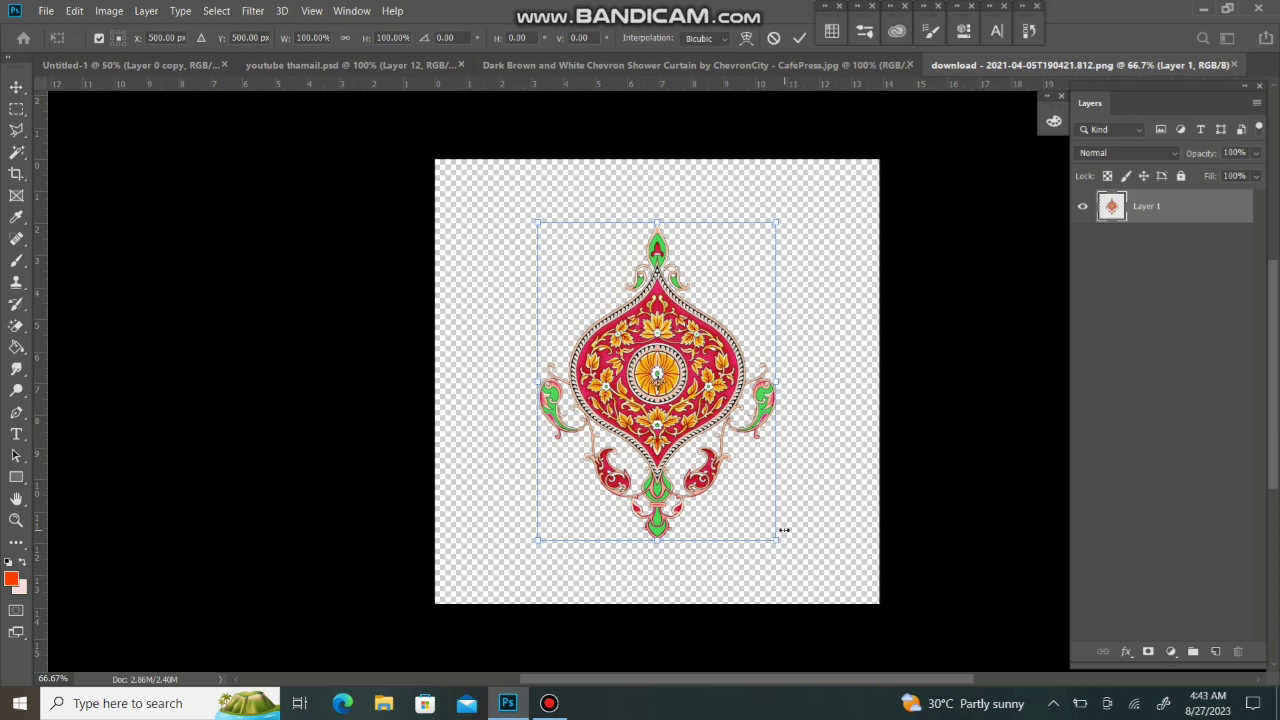
click(716, 66)
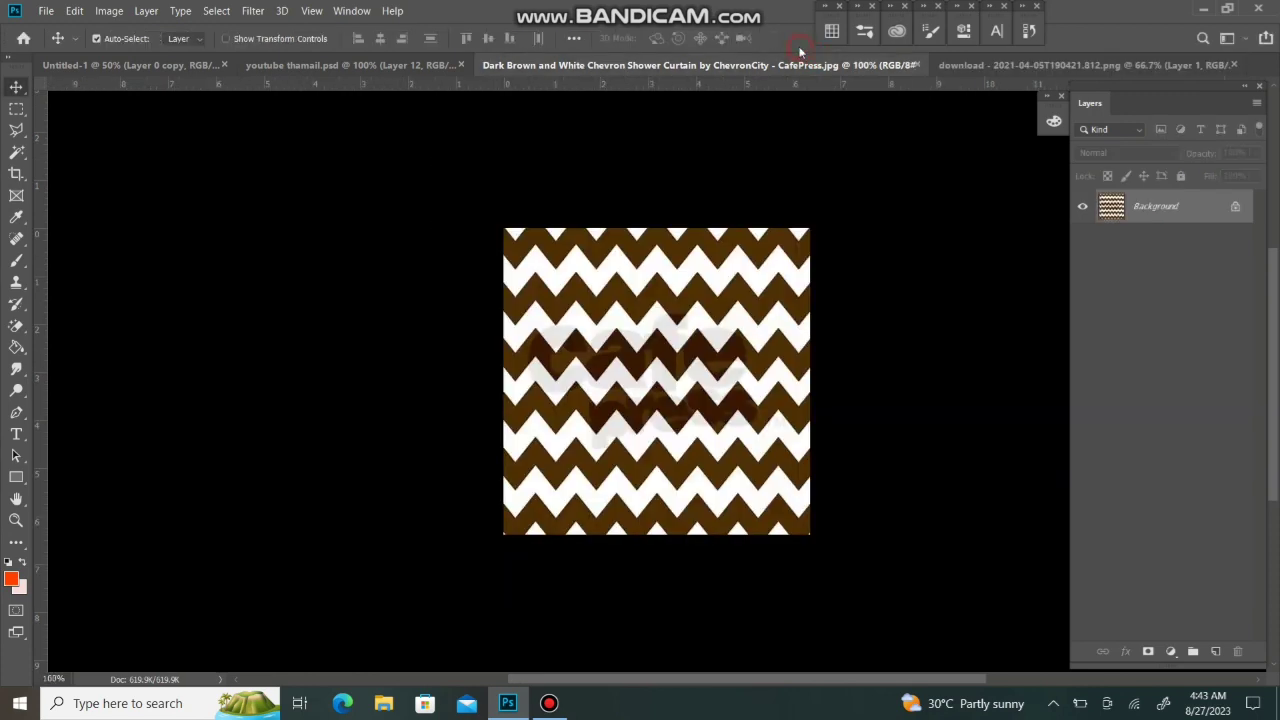
click(1088, 64)
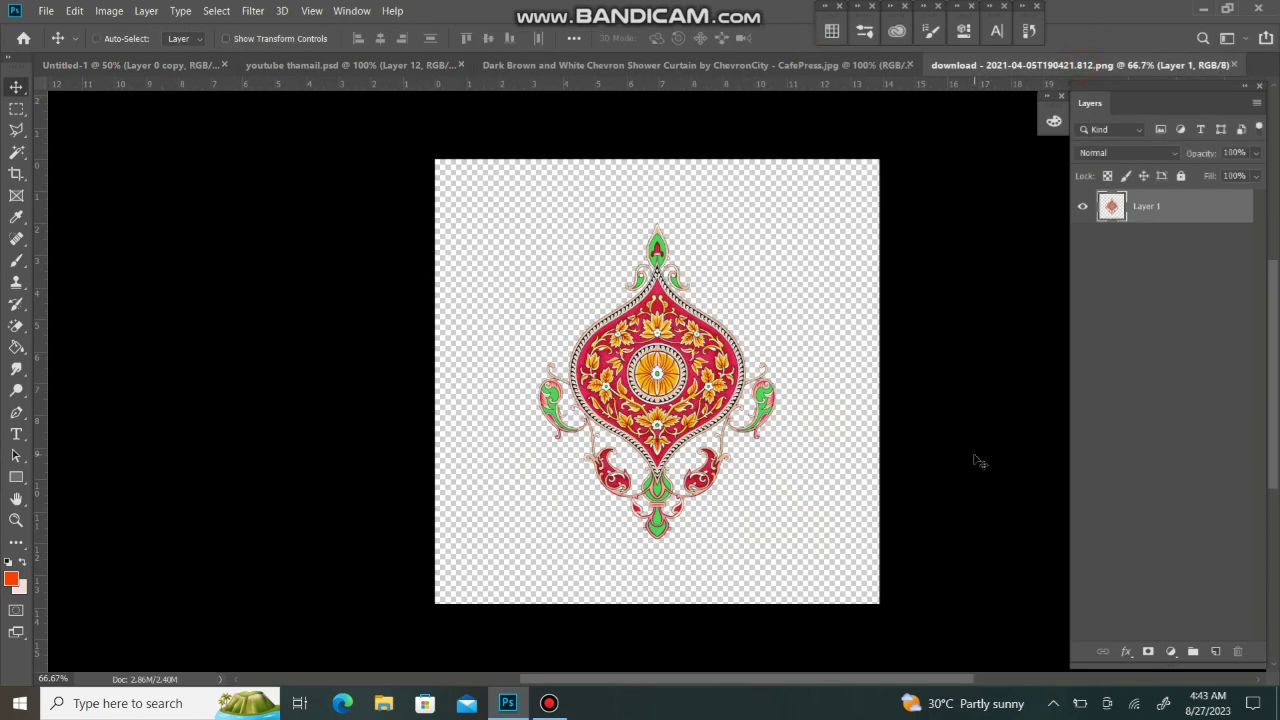
- Duplicate the ornament motif layer in place, leaving its size unchanged
key(ctrl+j)
key(ctrl+t)
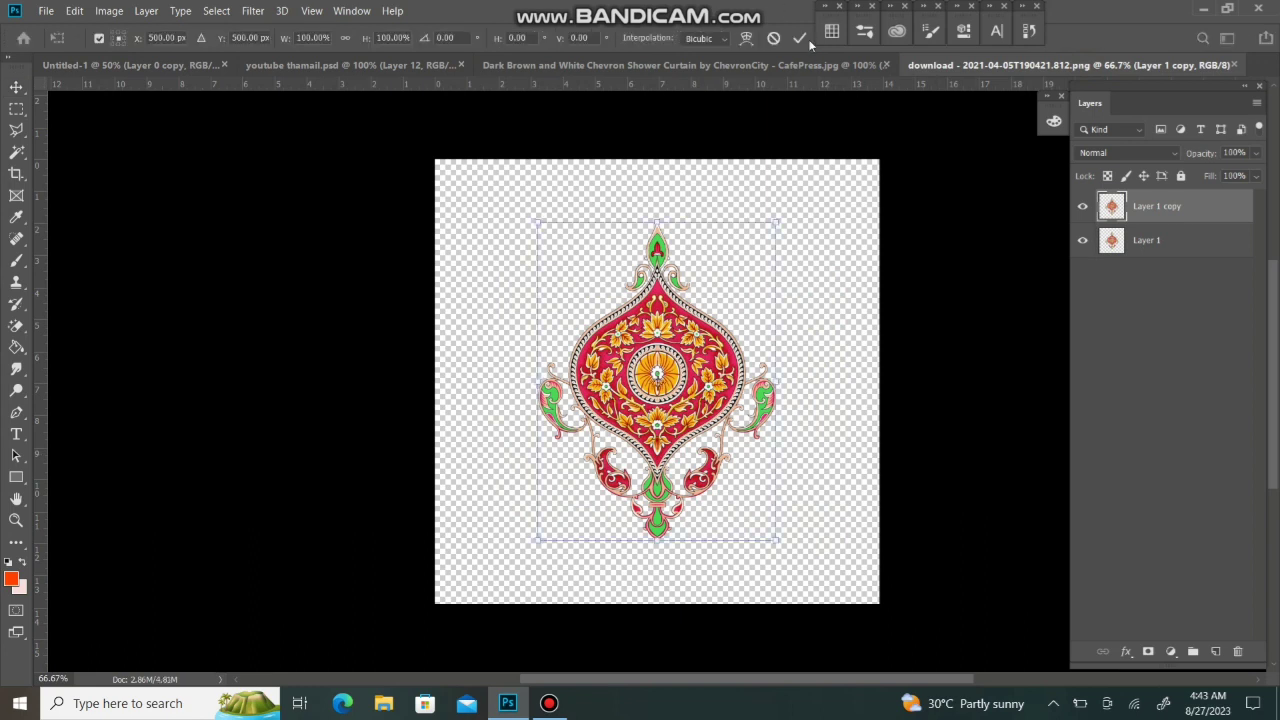
click(800, 37)
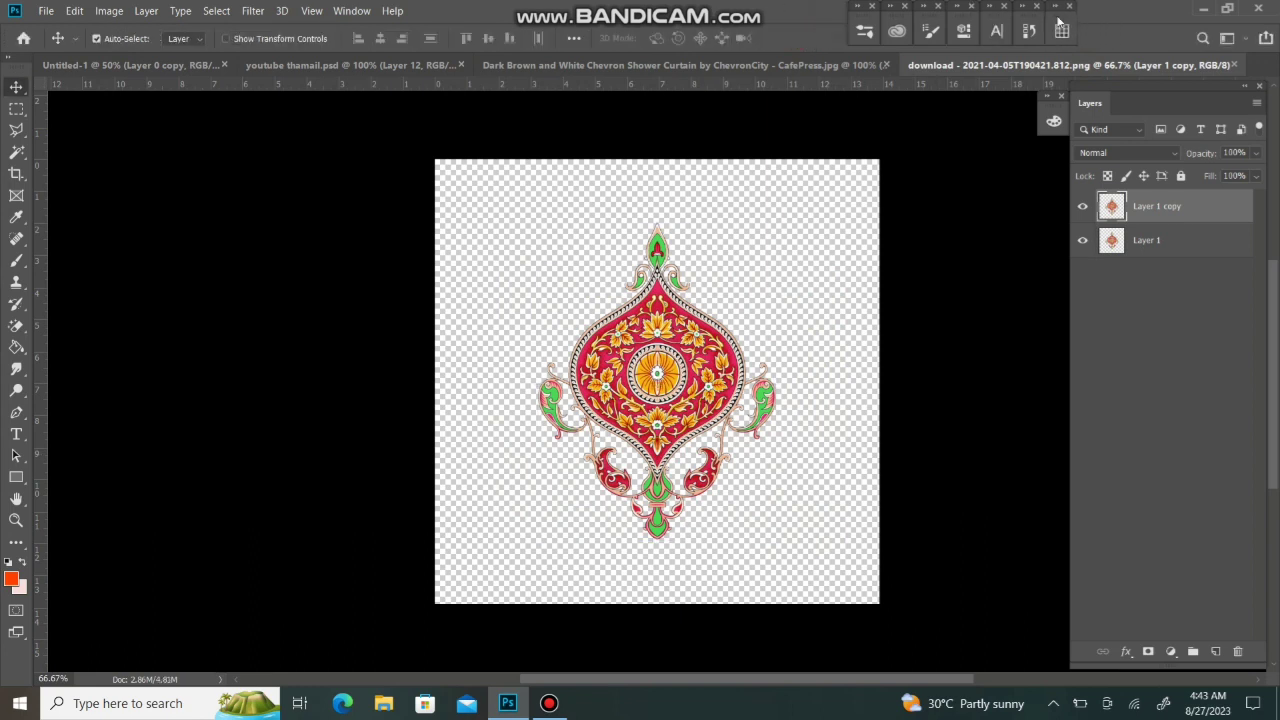
- Select both motif layers and enlarge them together proportionally about the canvas centre
shift+click(1160, 240)
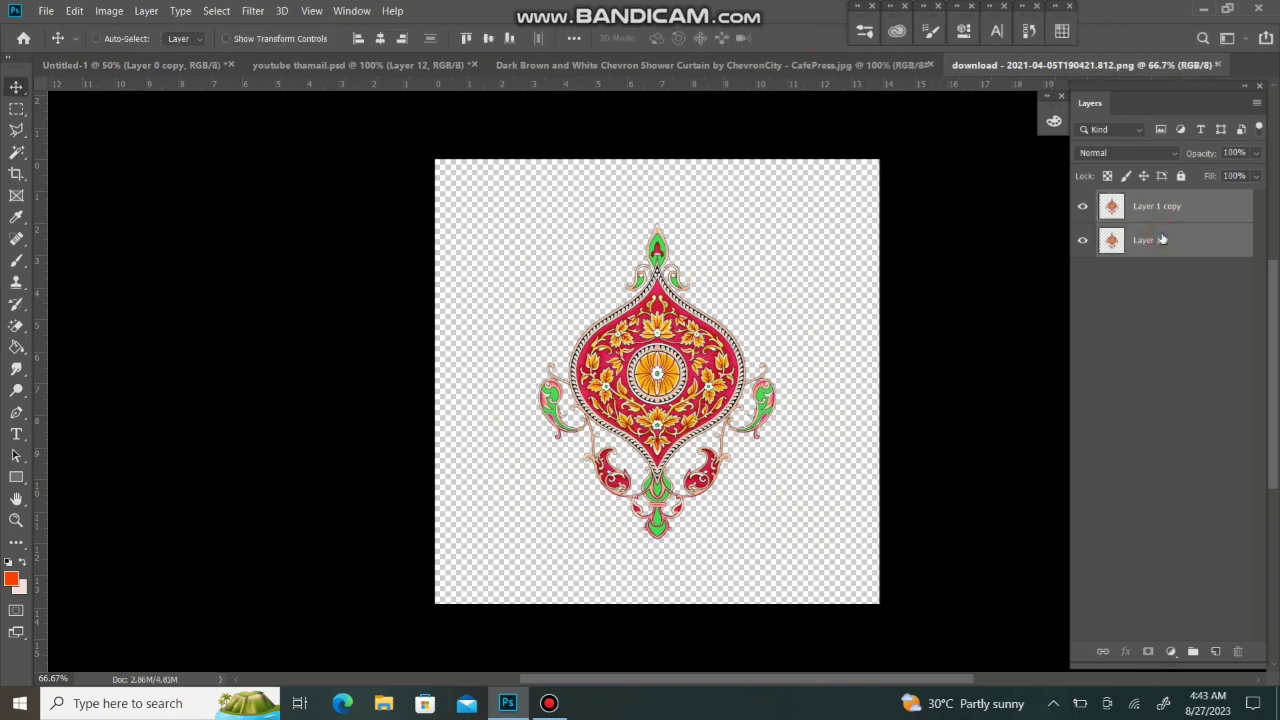
key(ctrl+t)
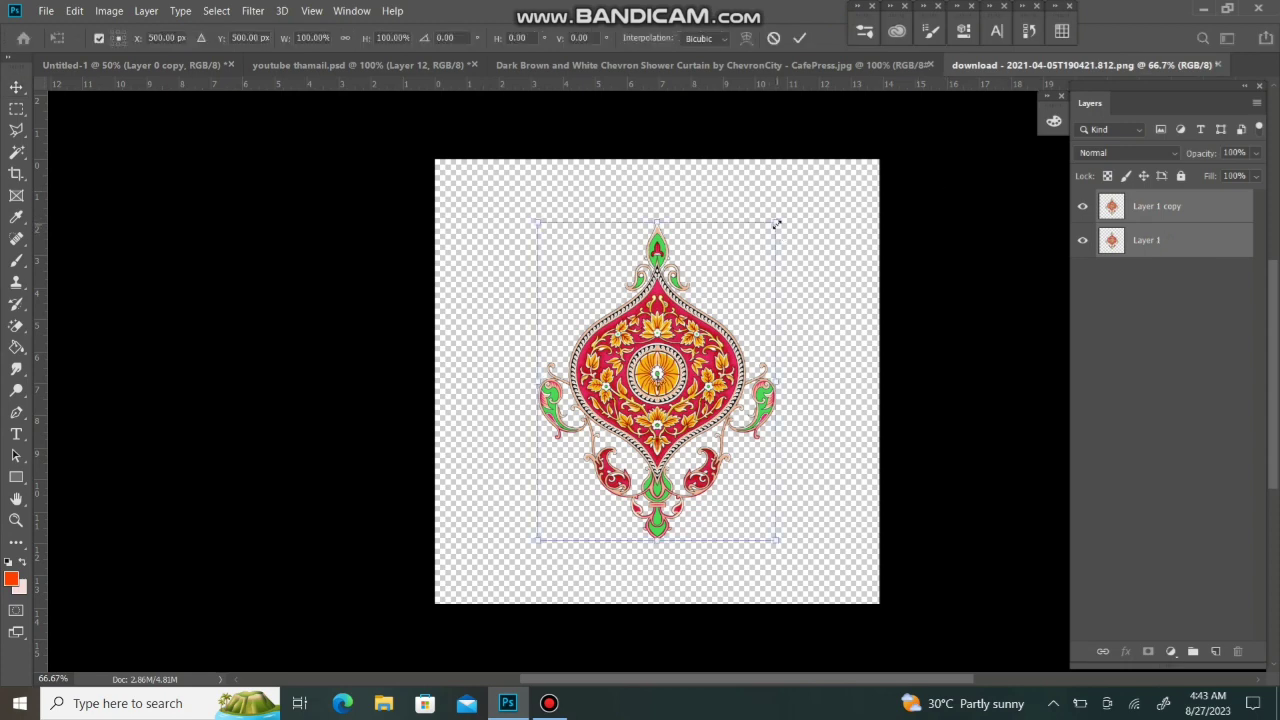
drag(777, 224, 829, 207)
click(800, 38)
- Open the Offset filter on Layer 1 copy alone and move its dialog clear of the artwork
click(1163, 218)
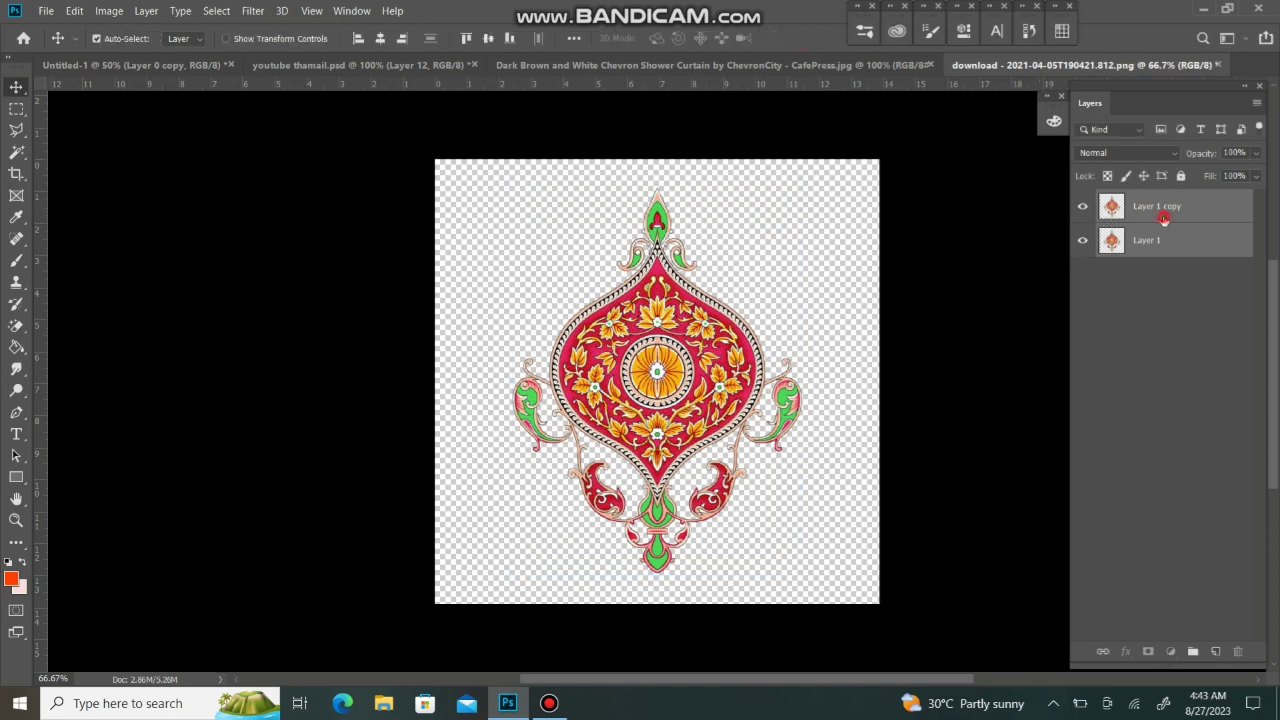
click(252, 11)
mouse_move(320, 387)
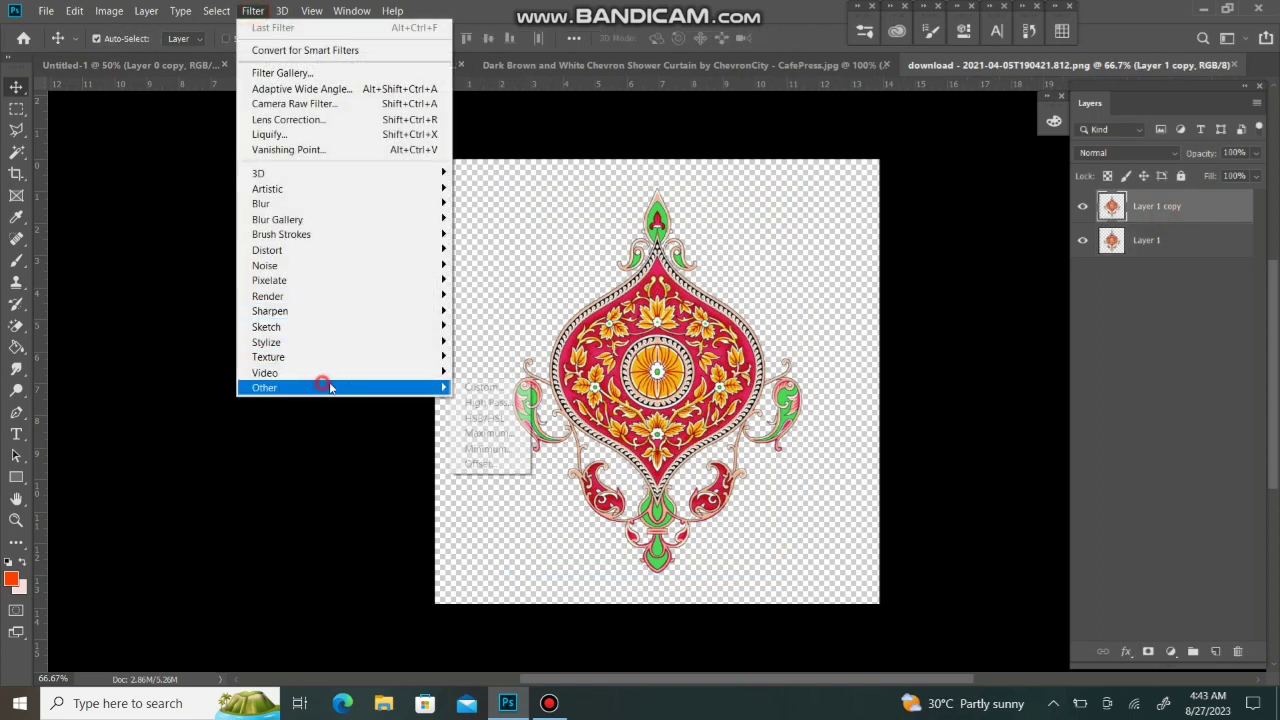
click(483, 464)
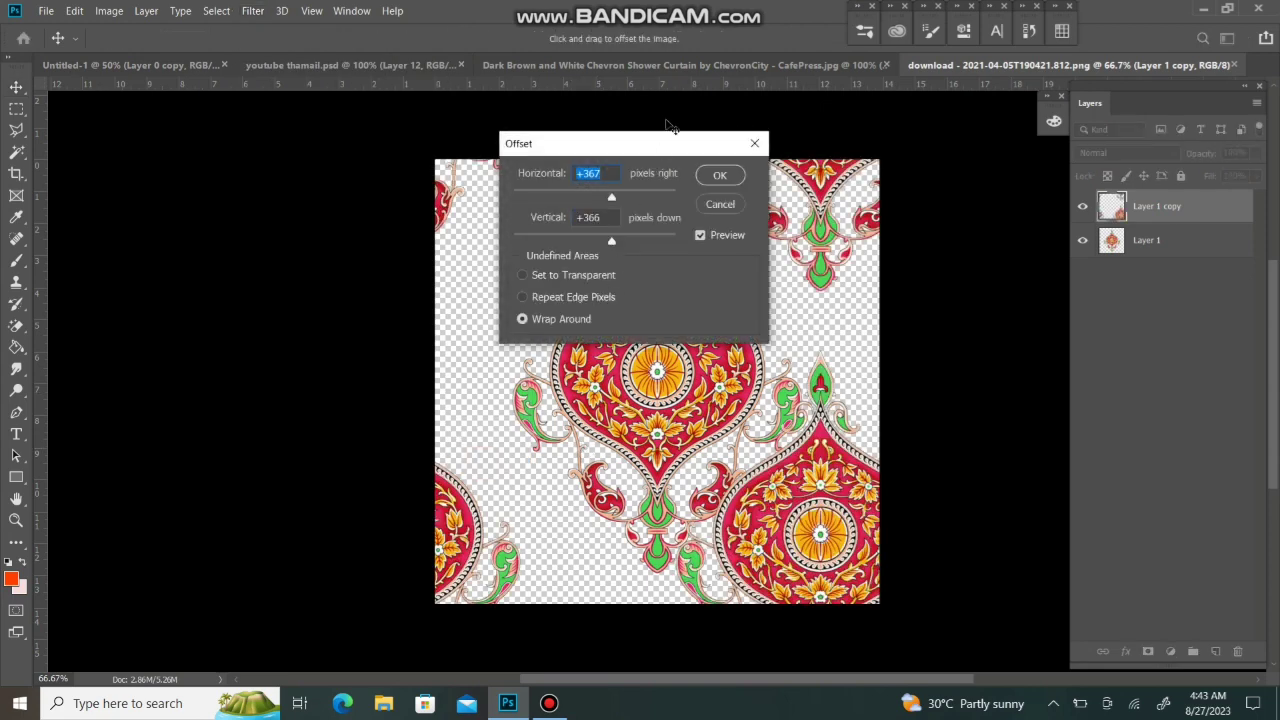
drag(679, 148, 256, 148)
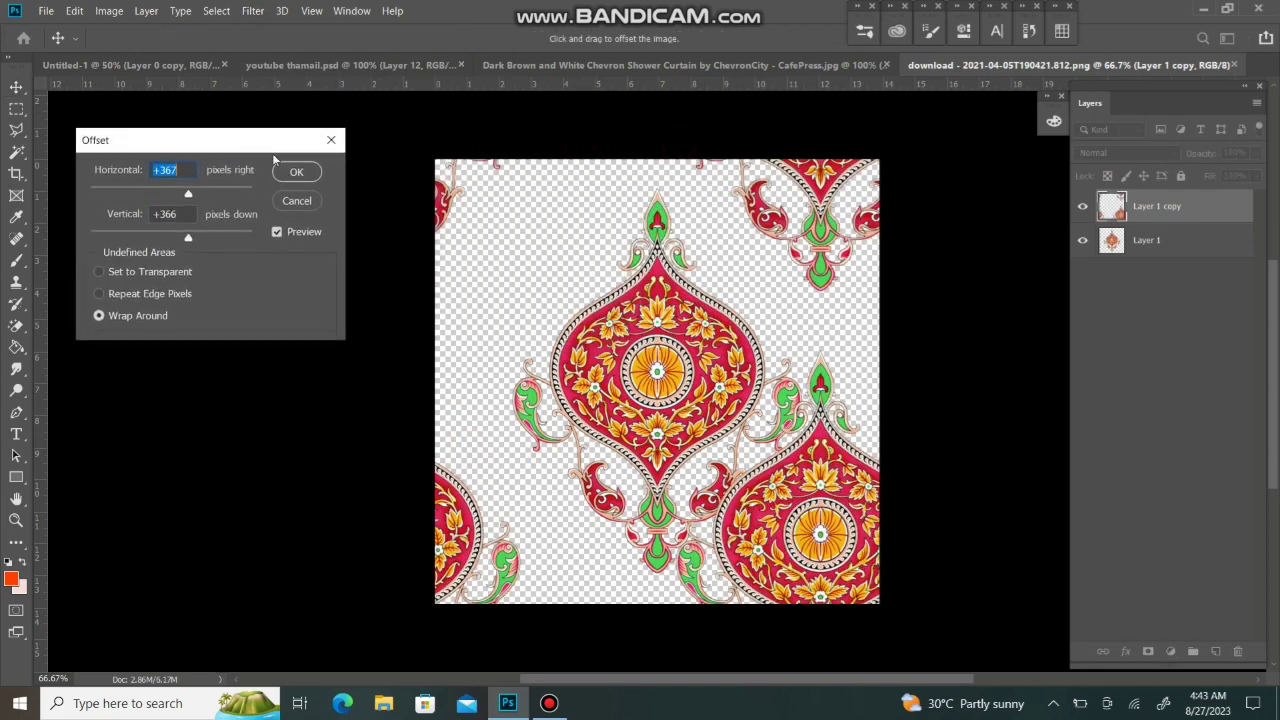
- Offset the copied motif 498 pixels right and 515 pixels down with Wrap Around, so its pieces fill the four canvas corners
drag(808, 530, 783, 516)
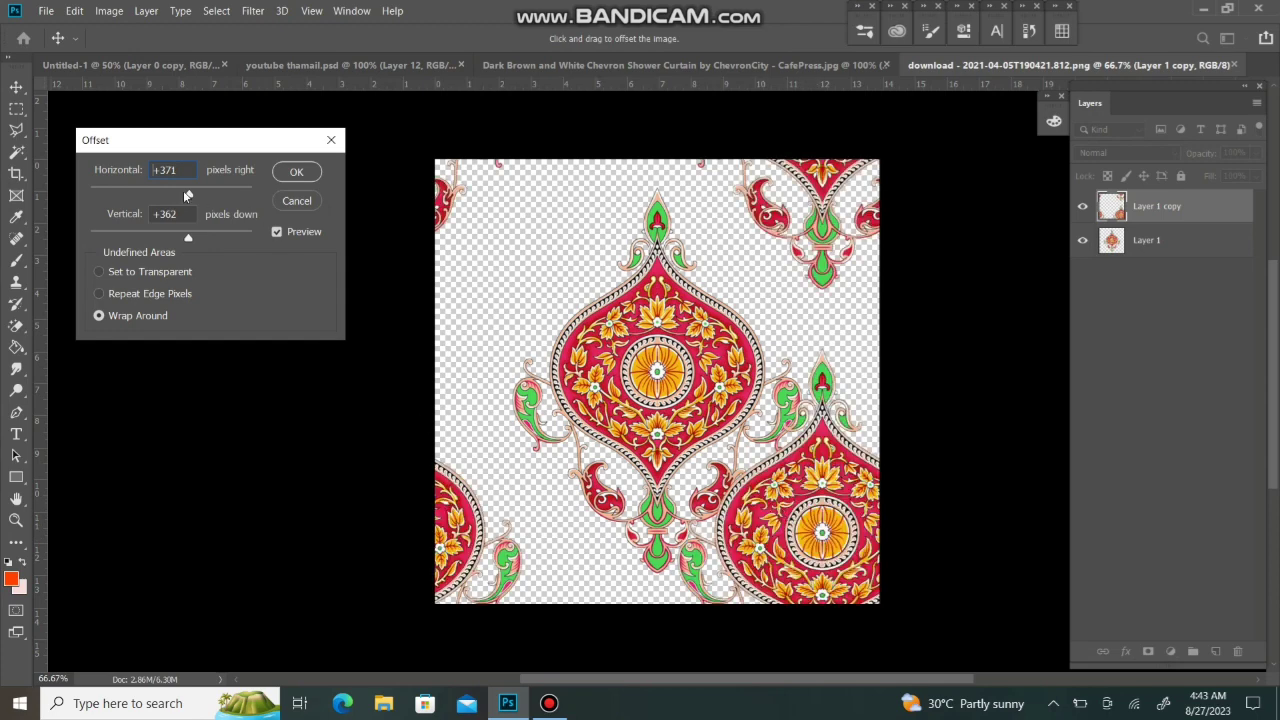
drag(187, 196, 196, 197)
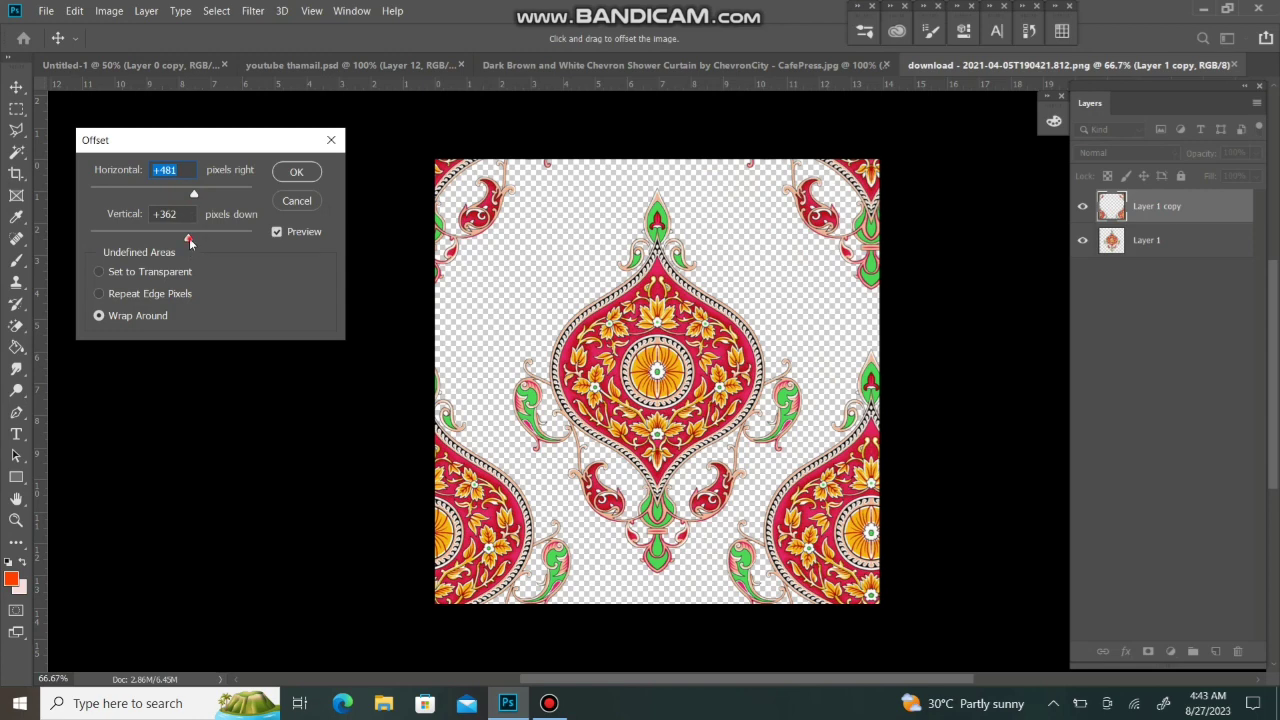
drag(190, 244, 195, 238)
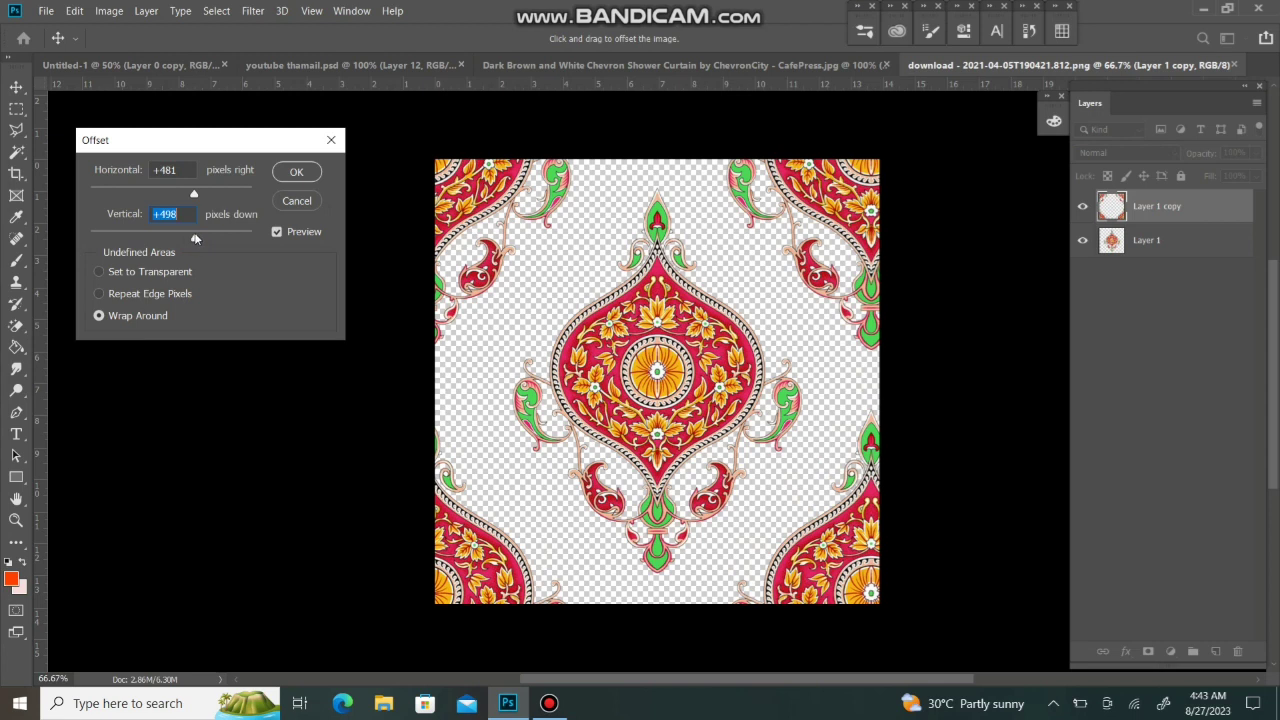
drag(195, 238, 192, 239)
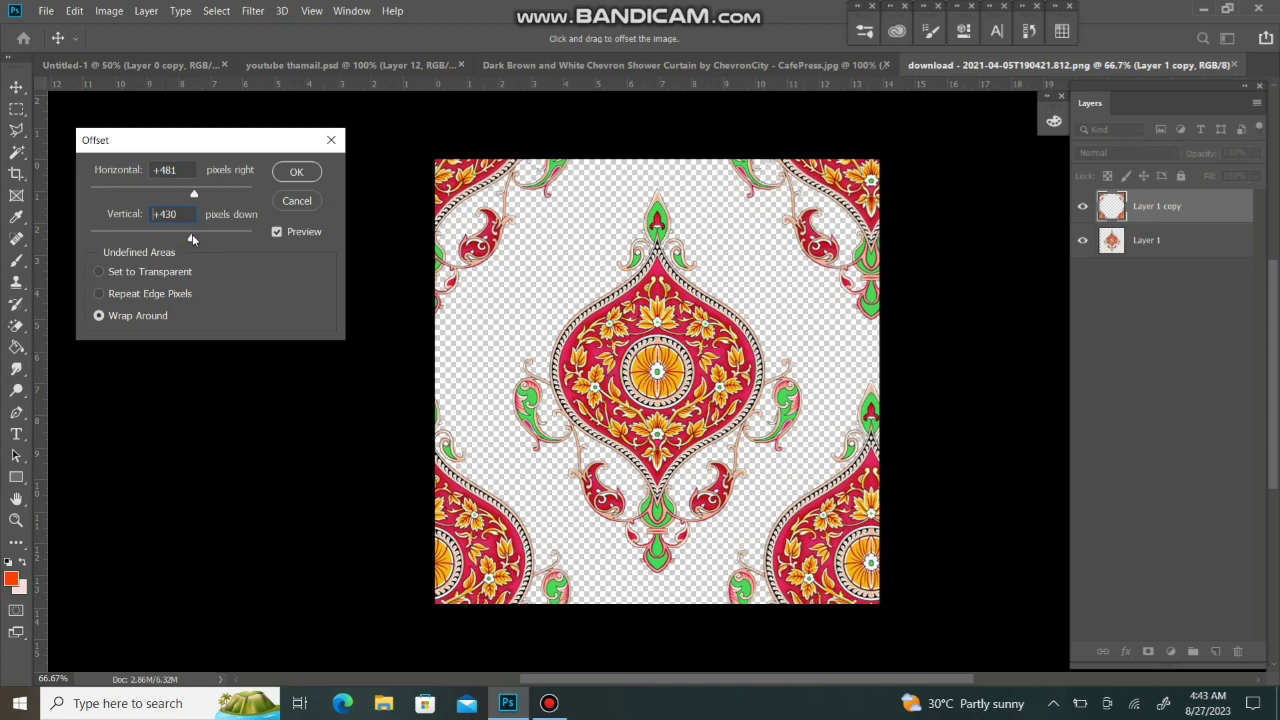
click(193, 239)
drag(192, 193, 196, 196)
click(195, 195)
mouse_move(190, 235)
mouse_down()
mouse_move(180, 238)
mouse_move(196, 238)
mouse_up()
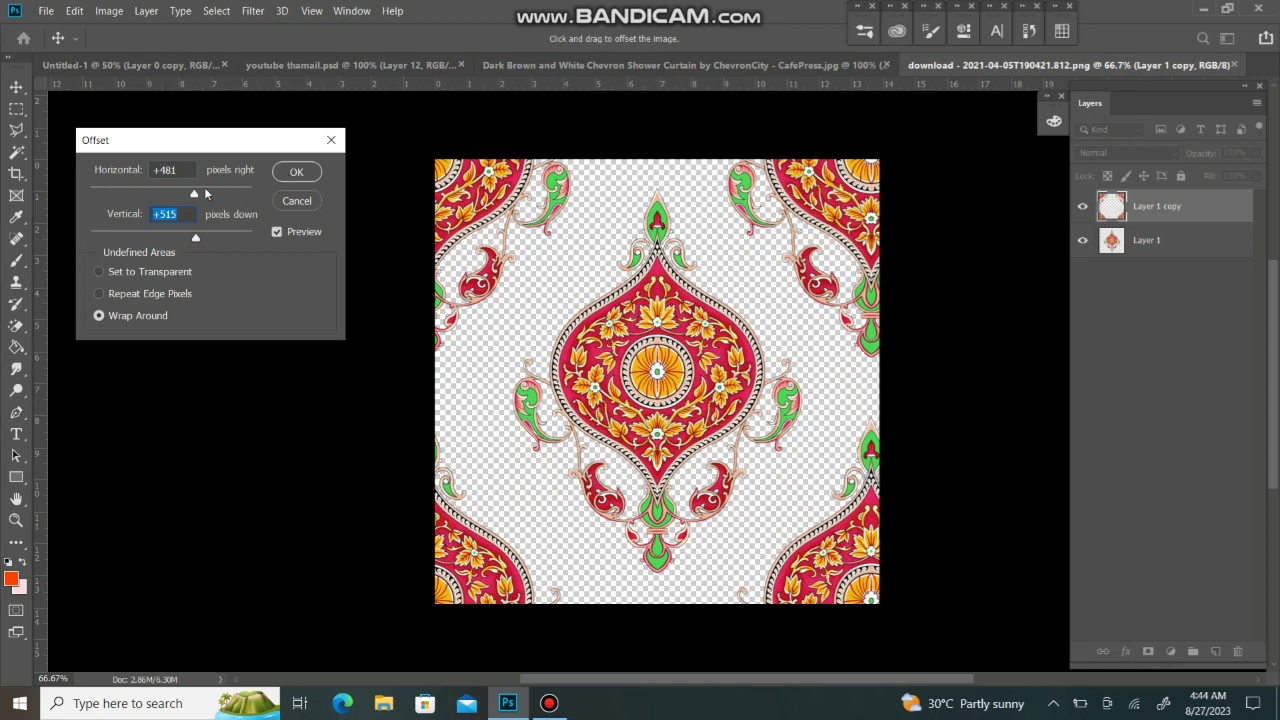
drag(196, 193, 197, 193)
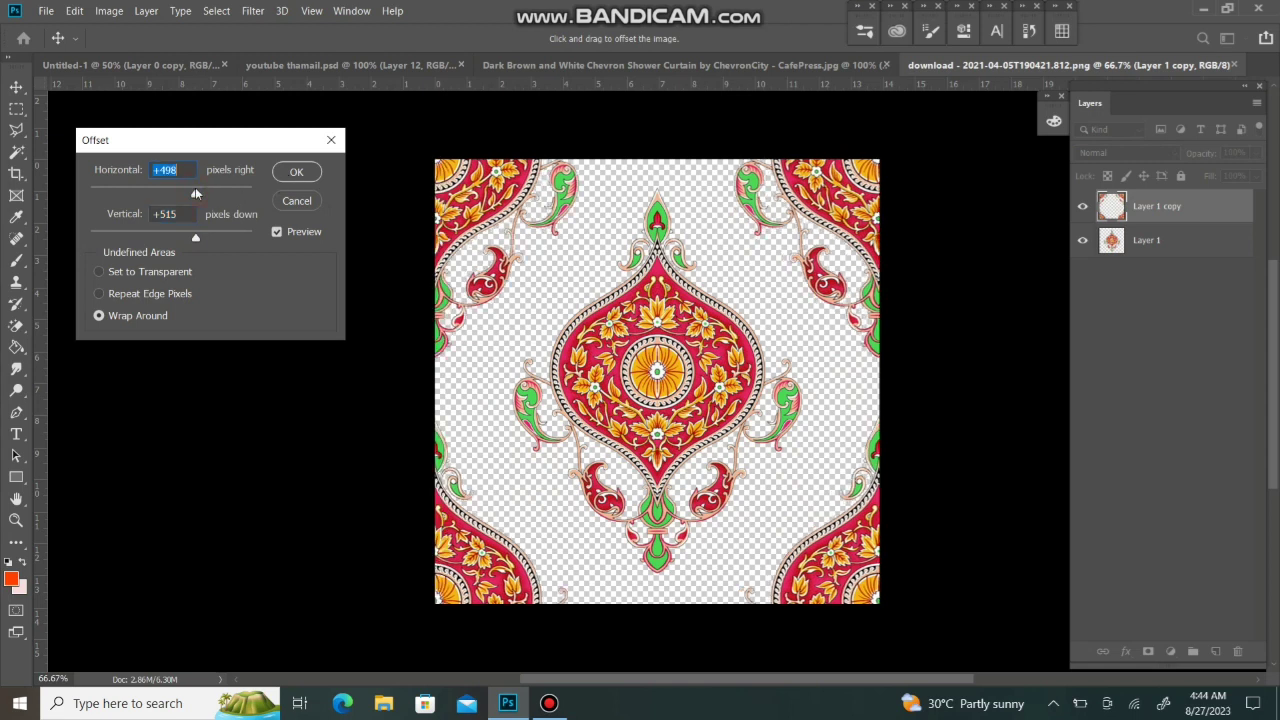
click(297, 172)
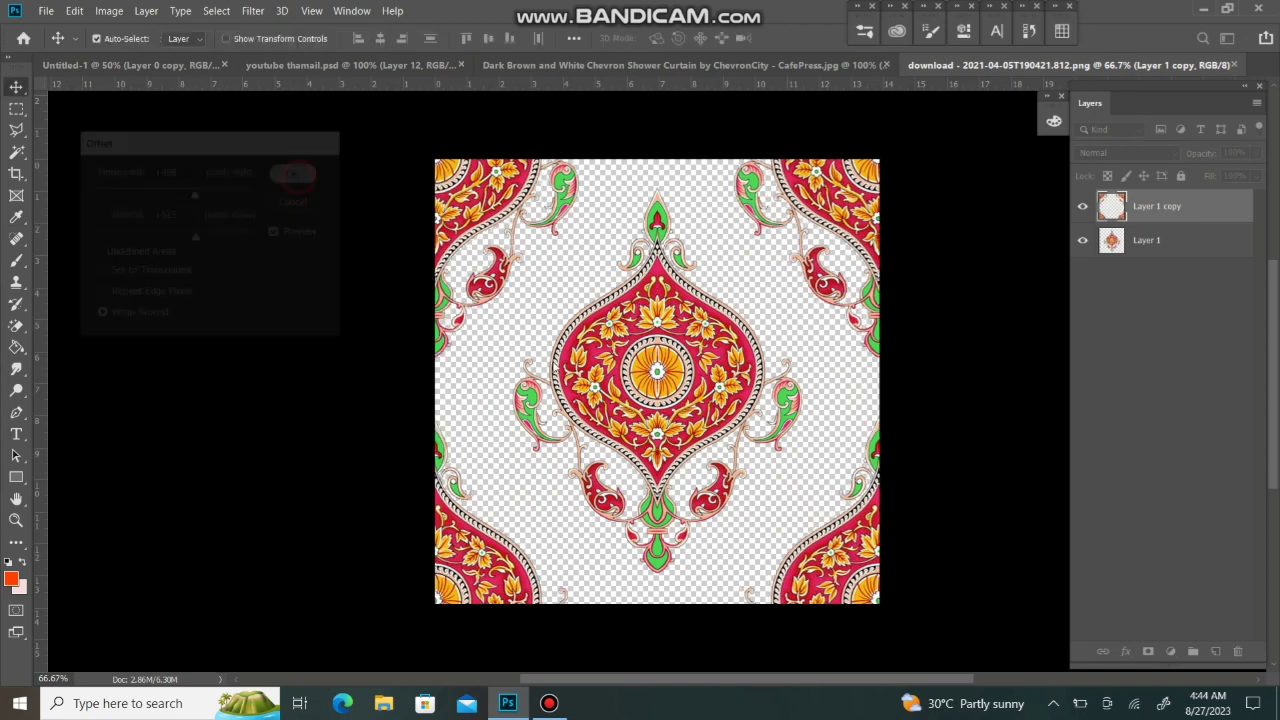
- Scale the central motif on Layer 1 to about 121.6% width and 114.6% height, spanning the full canvas height
key(alt+bracketleft)
key(ctrl+t)
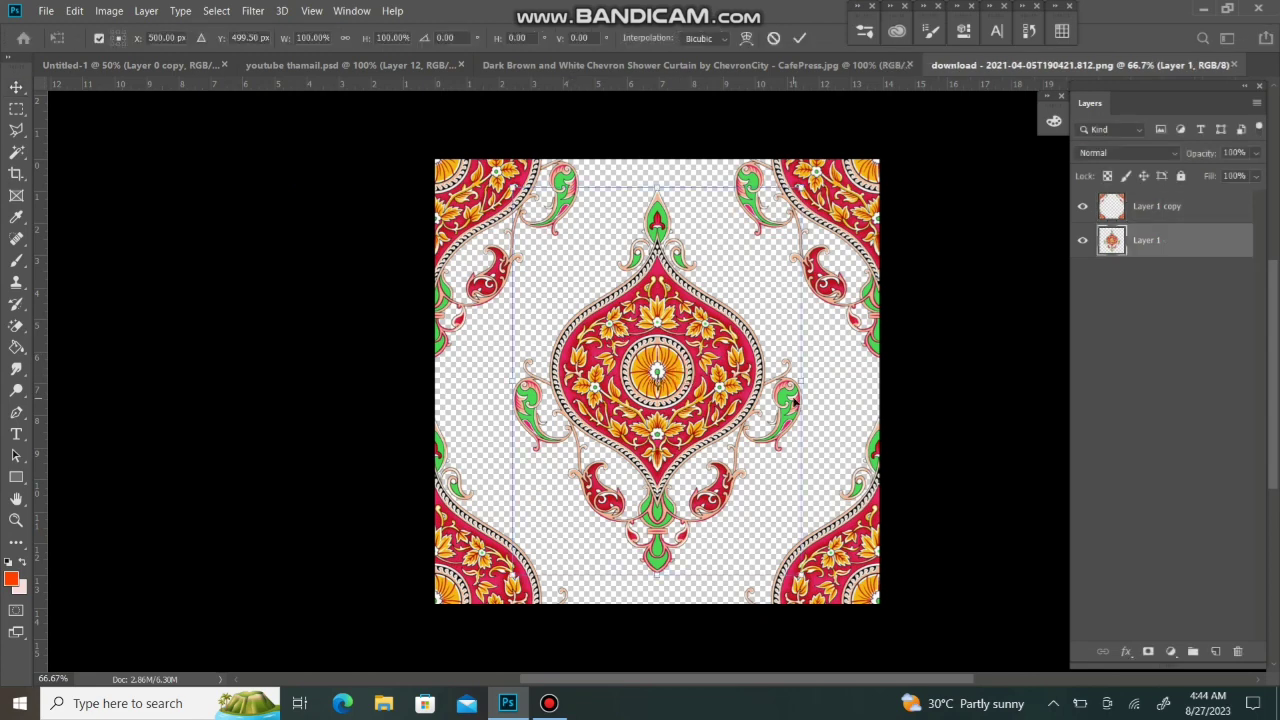
drag(801, 575, 822, 601)
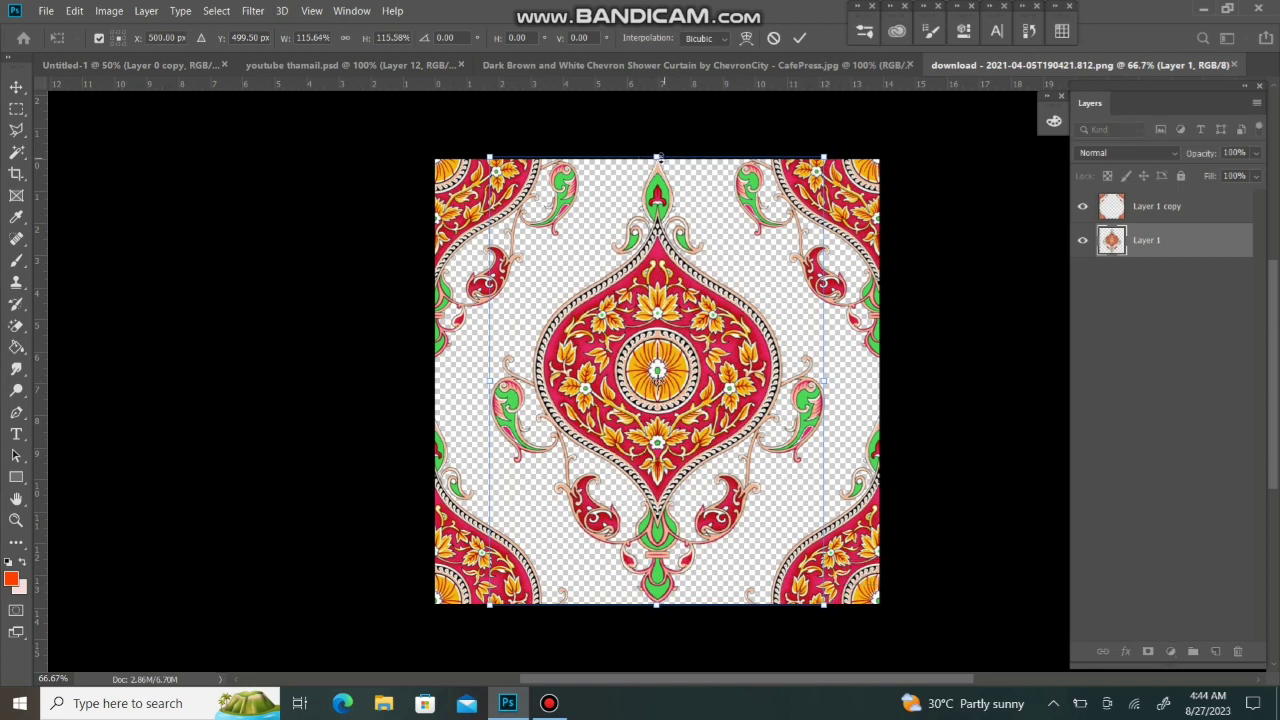
drag(656, 157, 656, 160)
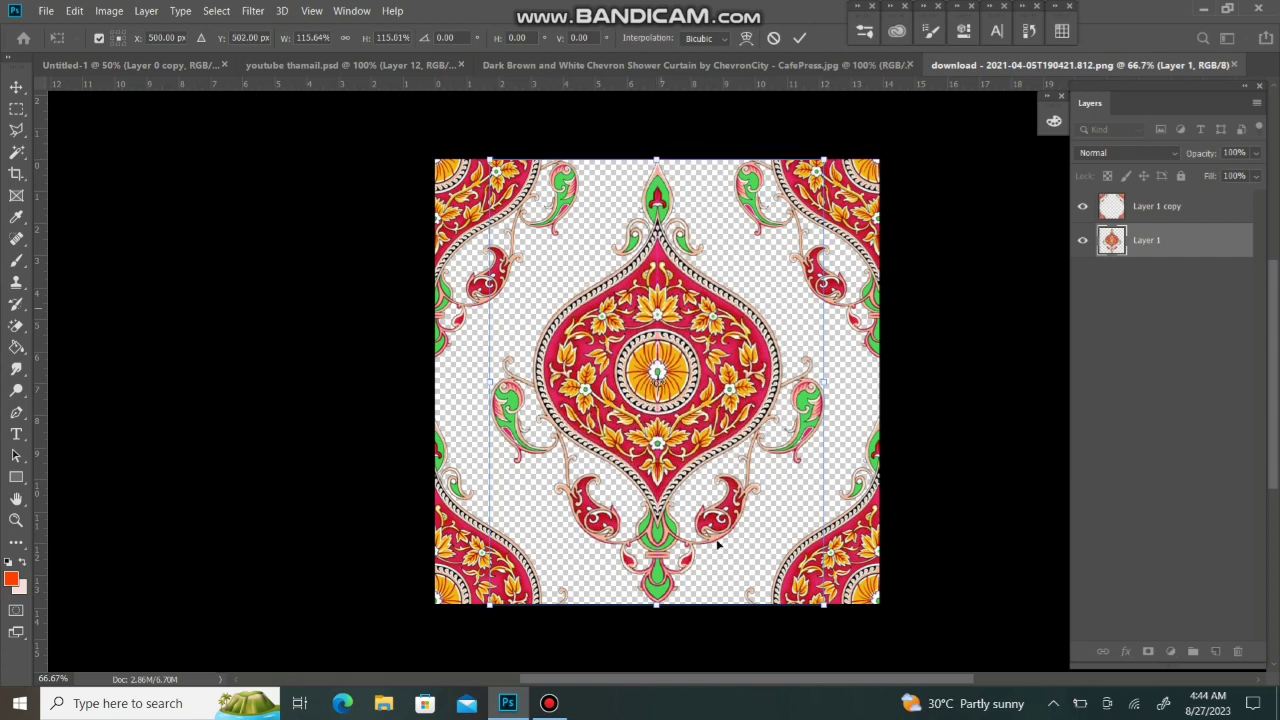
click(656, 606)
drag(656, 605, 656, 603)
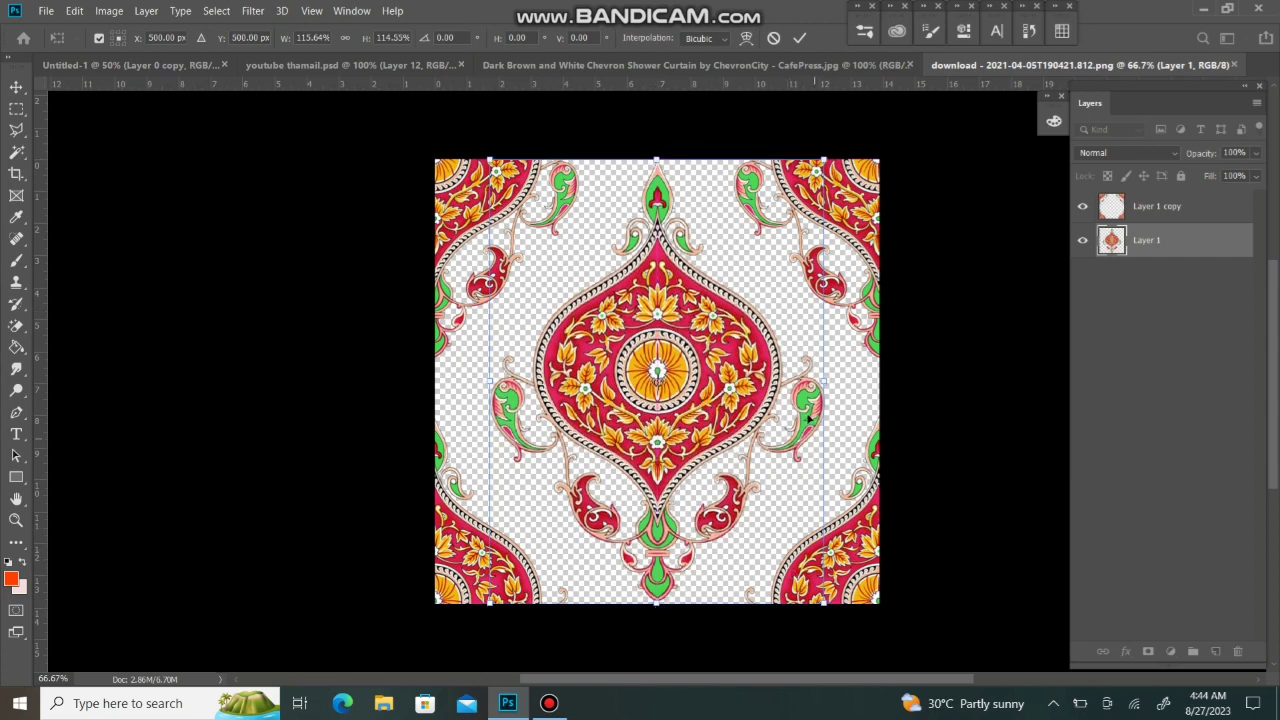
drag(823, 383, 834, 383)
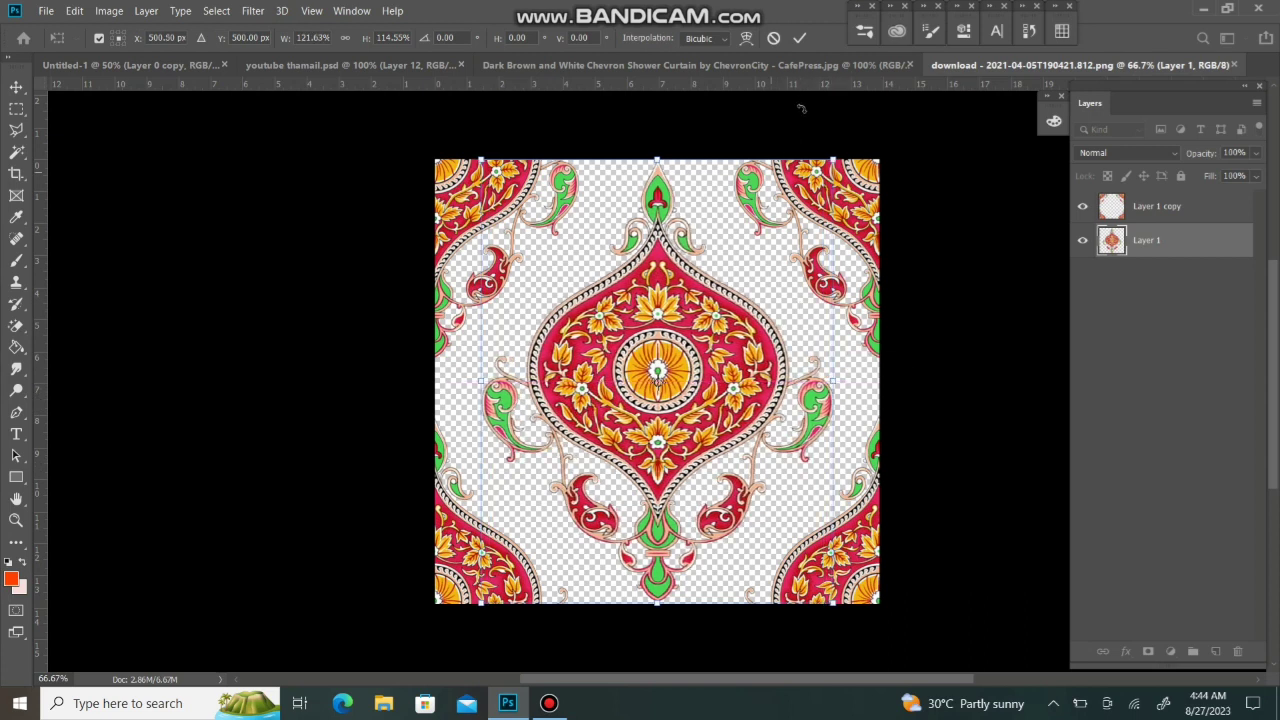
click(799, 40)
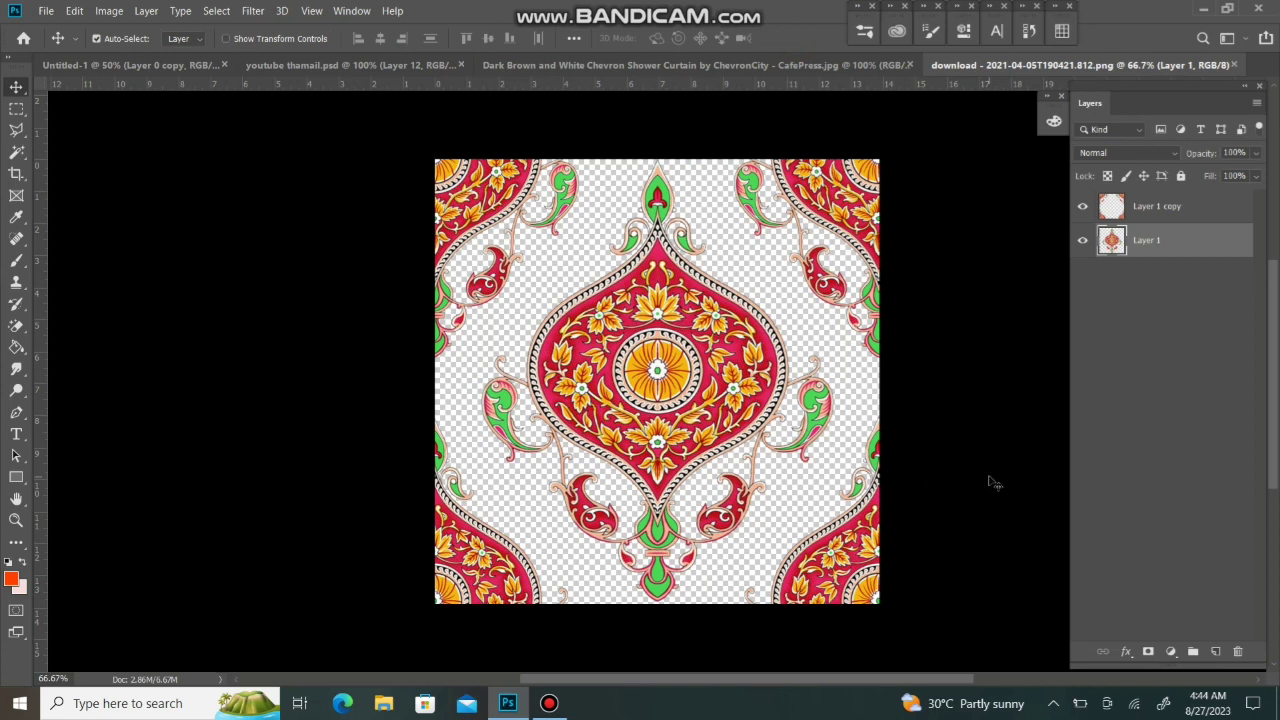
- Define the two-layer tile as a pattern, keeping the suggested name download - 2021-04-05T190421.812.png
key(shift+Down)
key(shift+Down)
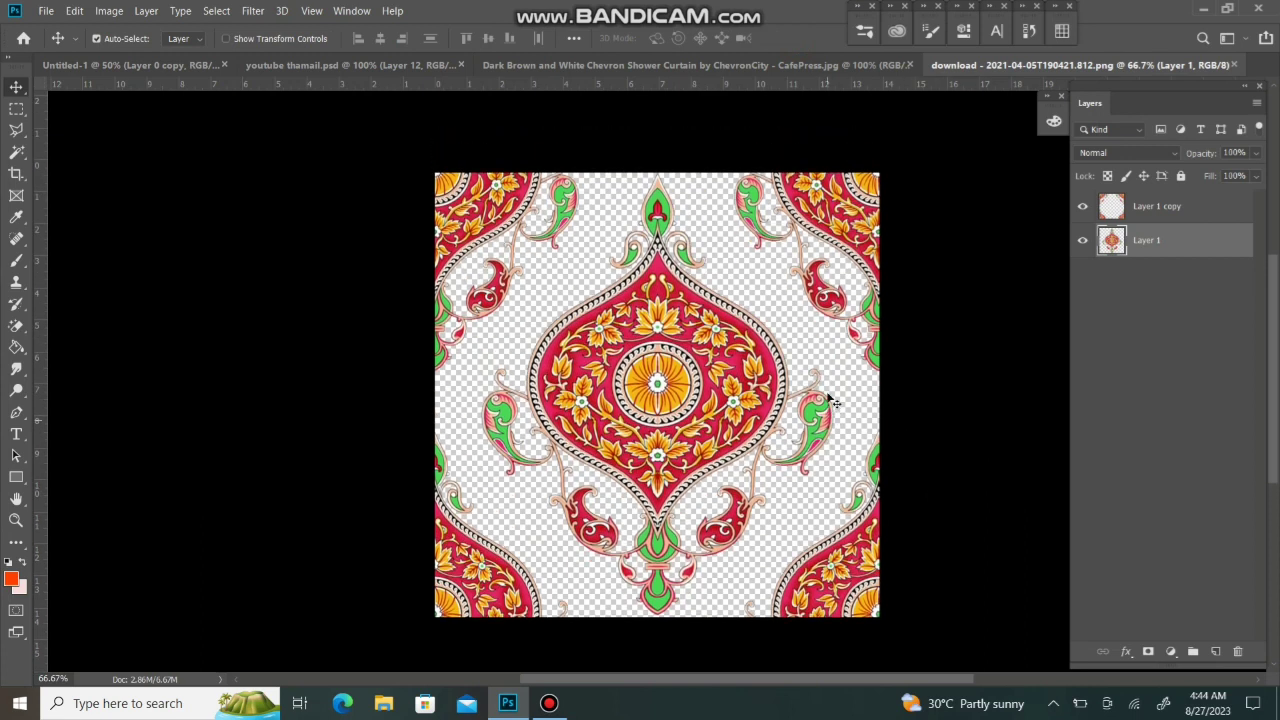
click(74, 11)
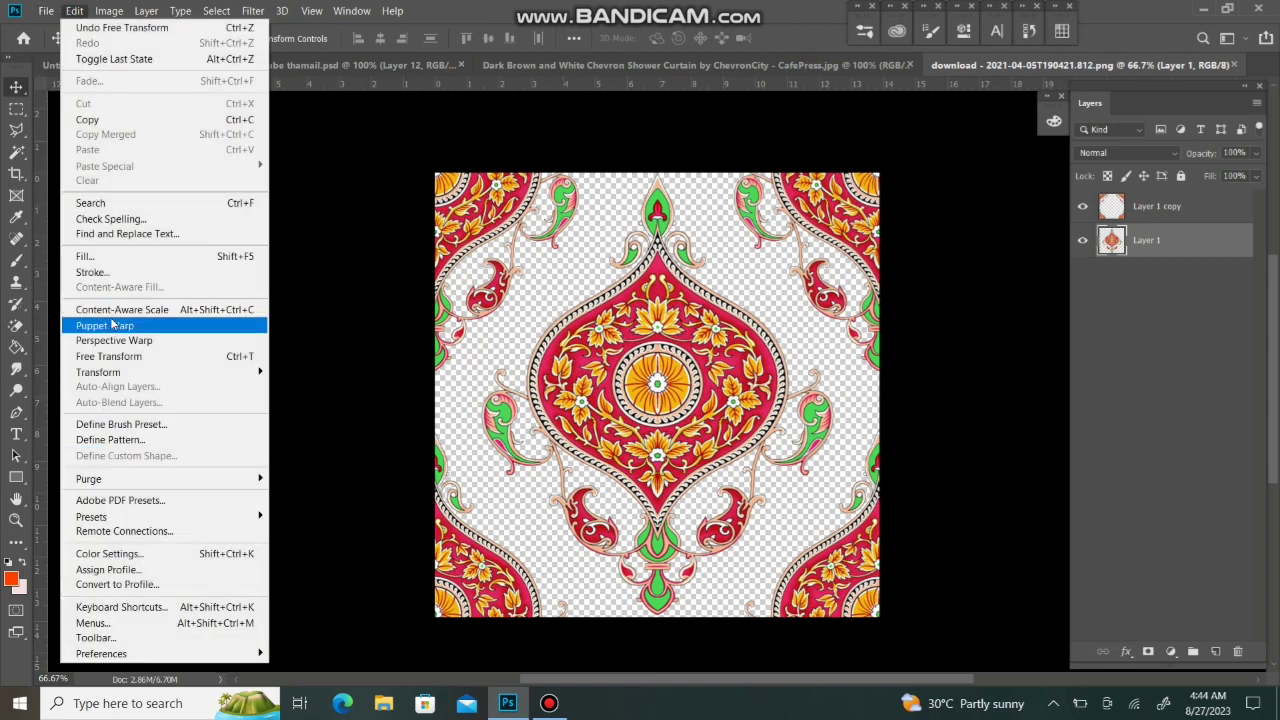
click(110, 440)
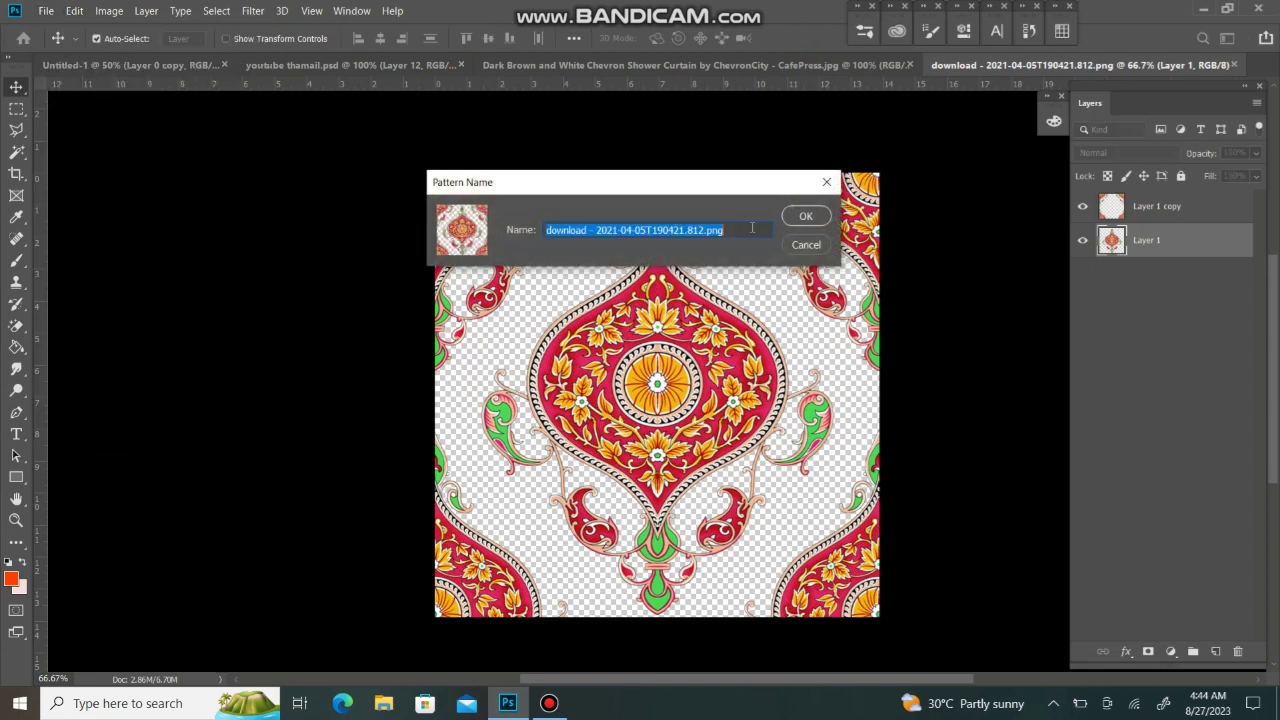
click(806, 217)
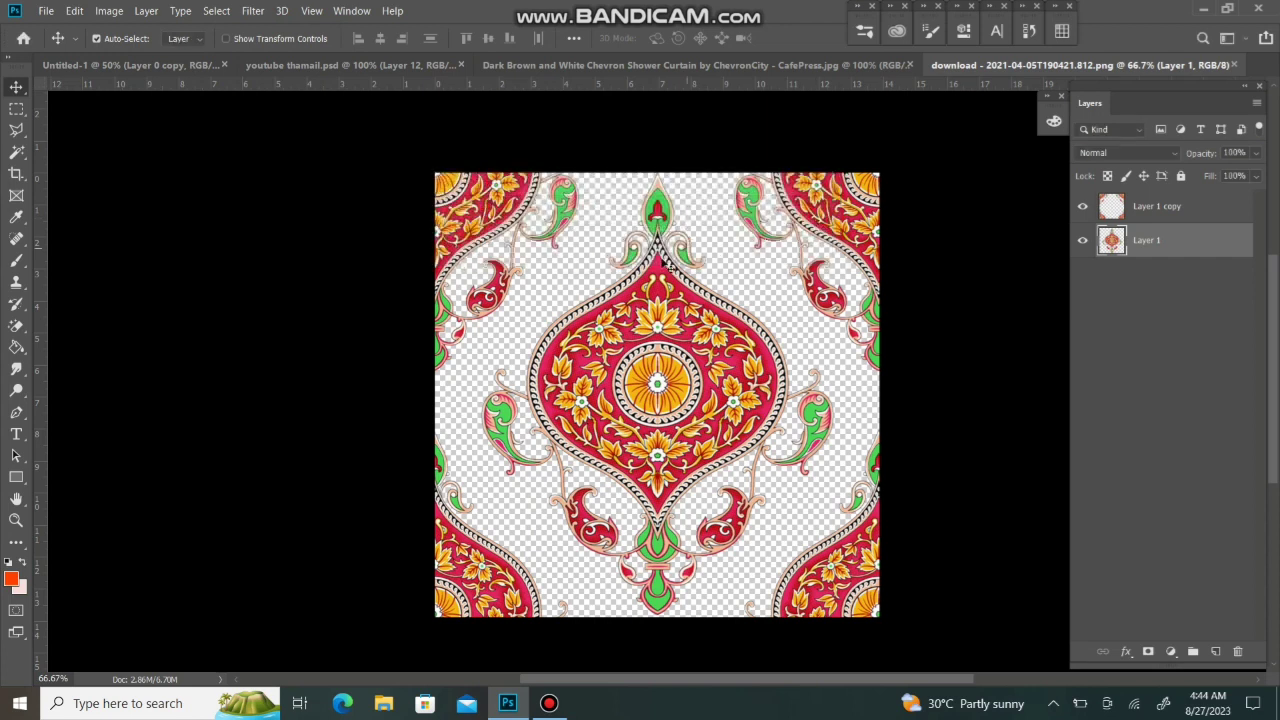
- Merge Layer 1 and Layer 1 copy into a single layer
shift+click(1163, 210)
click(1256, 106)
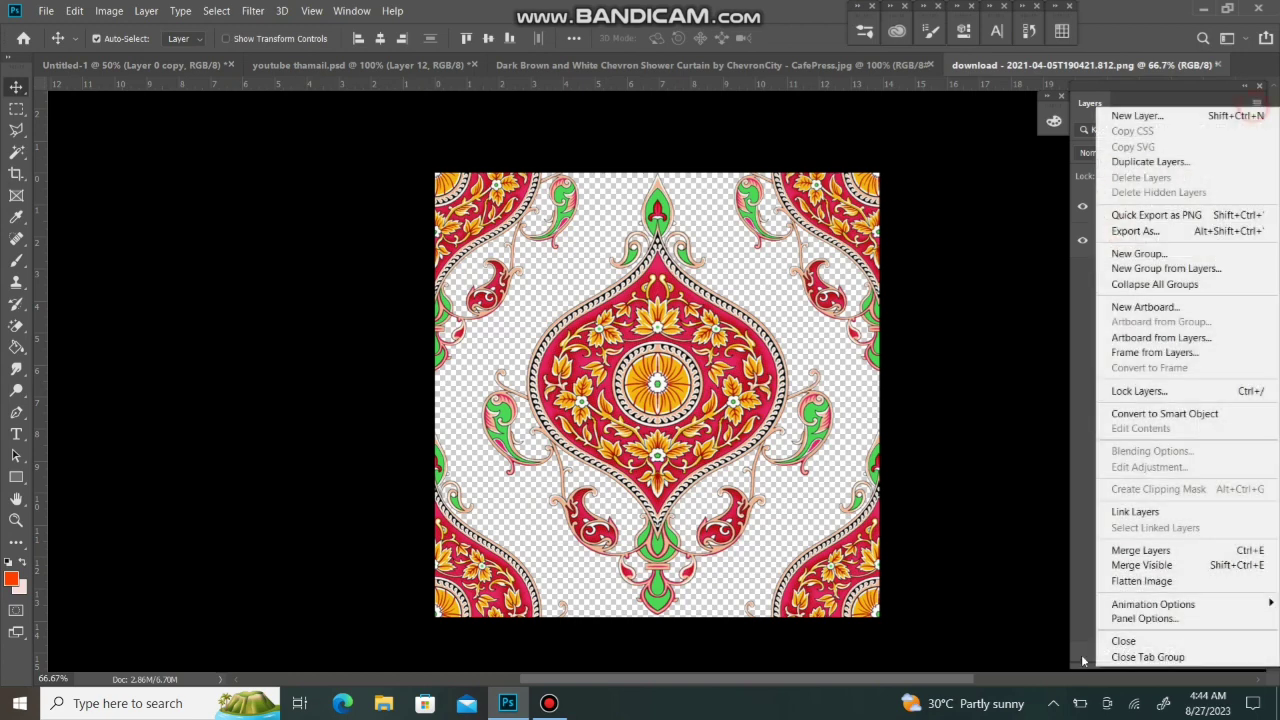
click(1166, 551)
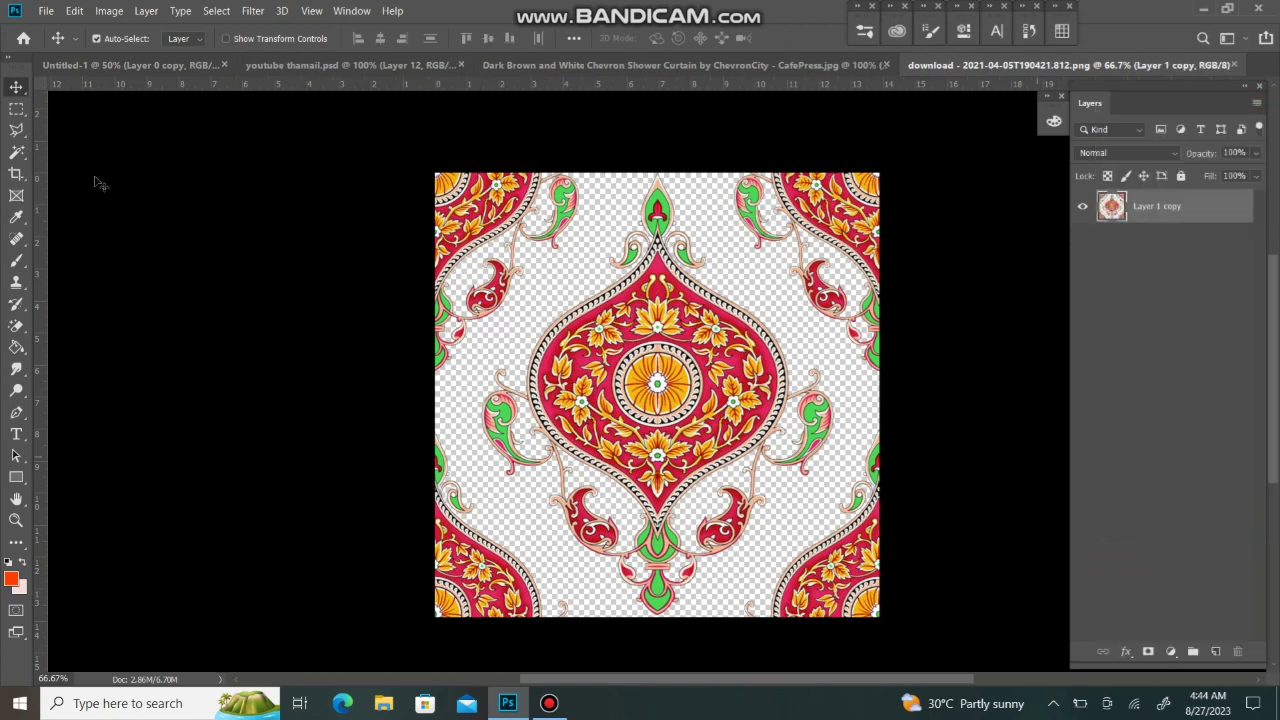
- Define the merged motif tile as a pattern, accepting the suggested name
click(46, 11)
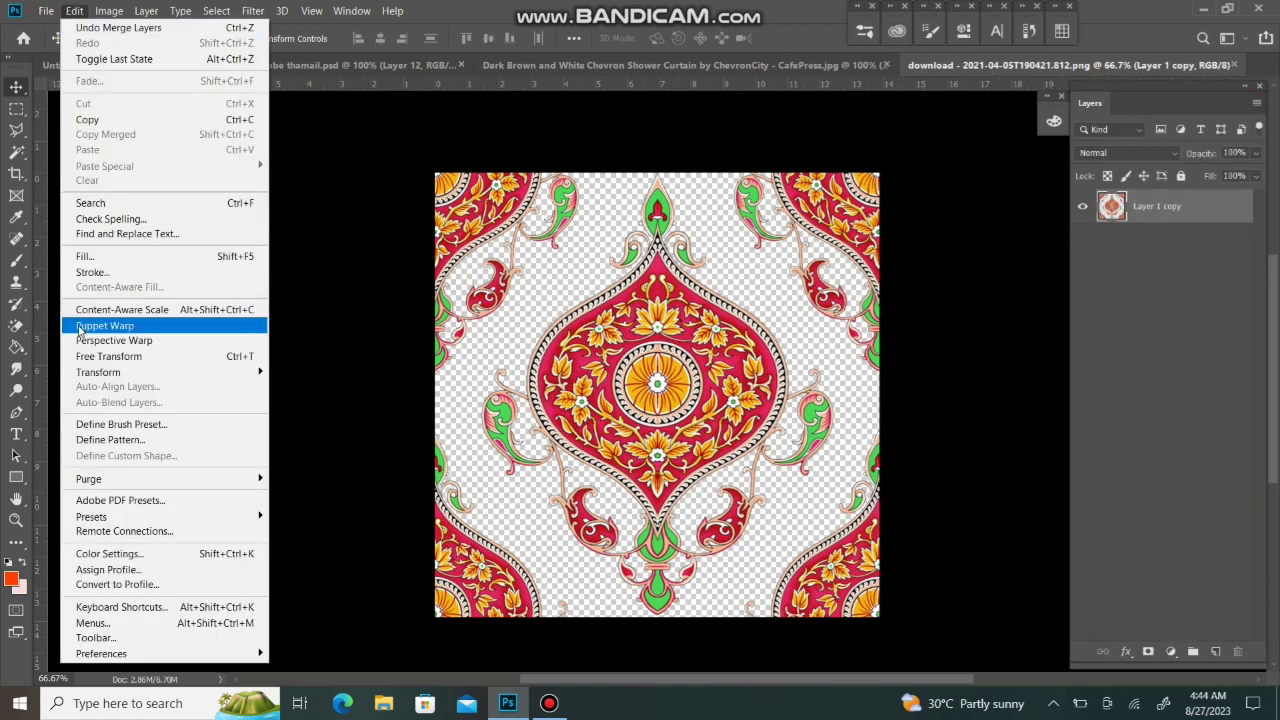
click(110, 440)
click(805, 216)
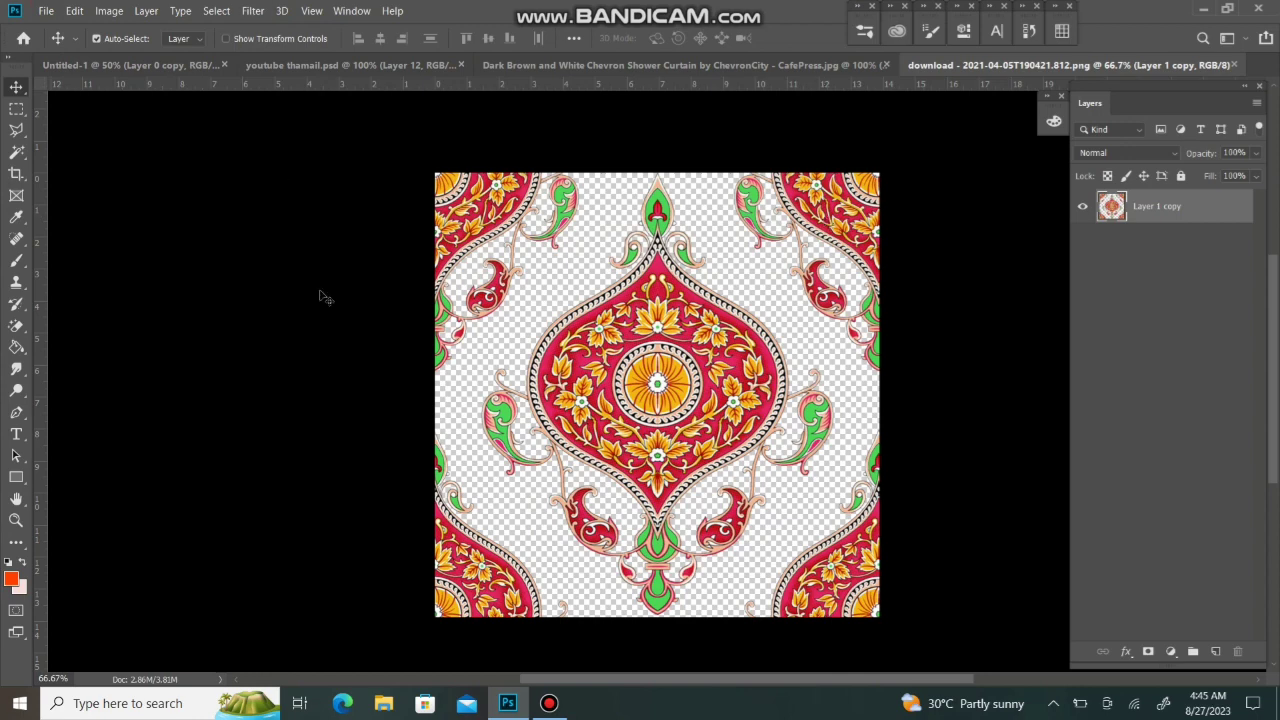
- In the Untitled-1 document, hide Layer 0 copy and duplicate the white Layer 0
click(112, 68)
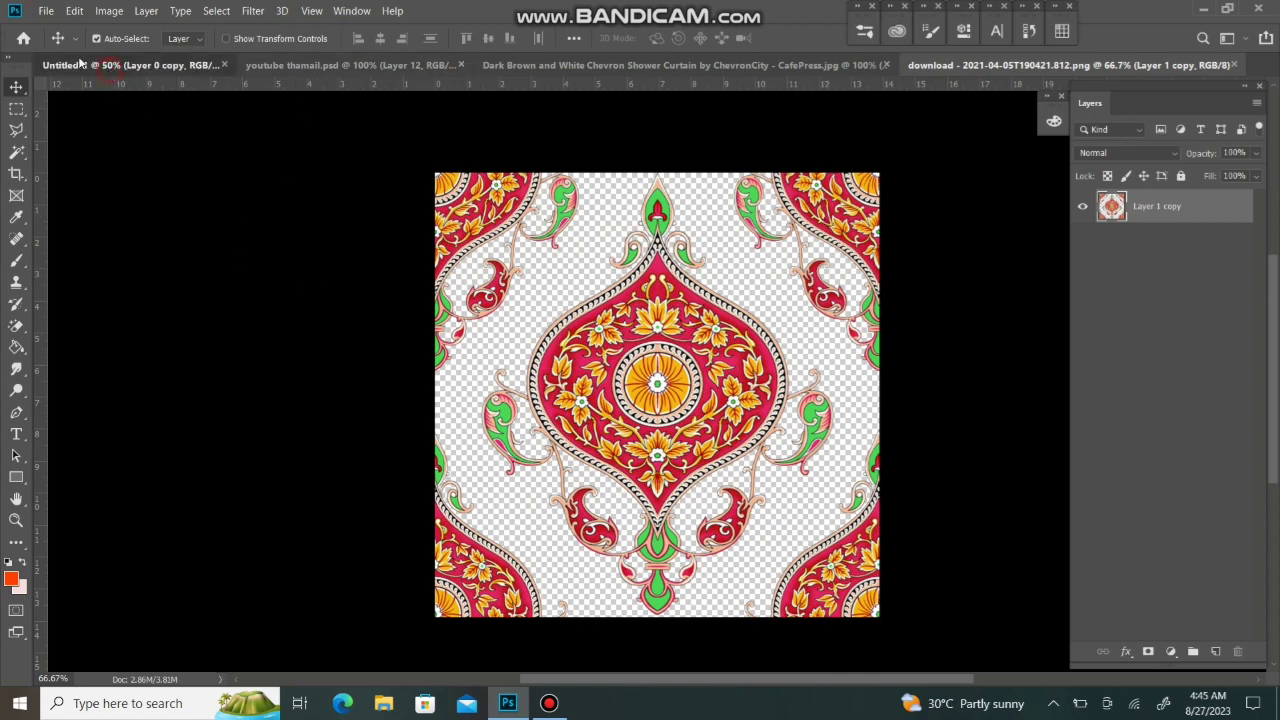
click(1082, 206)
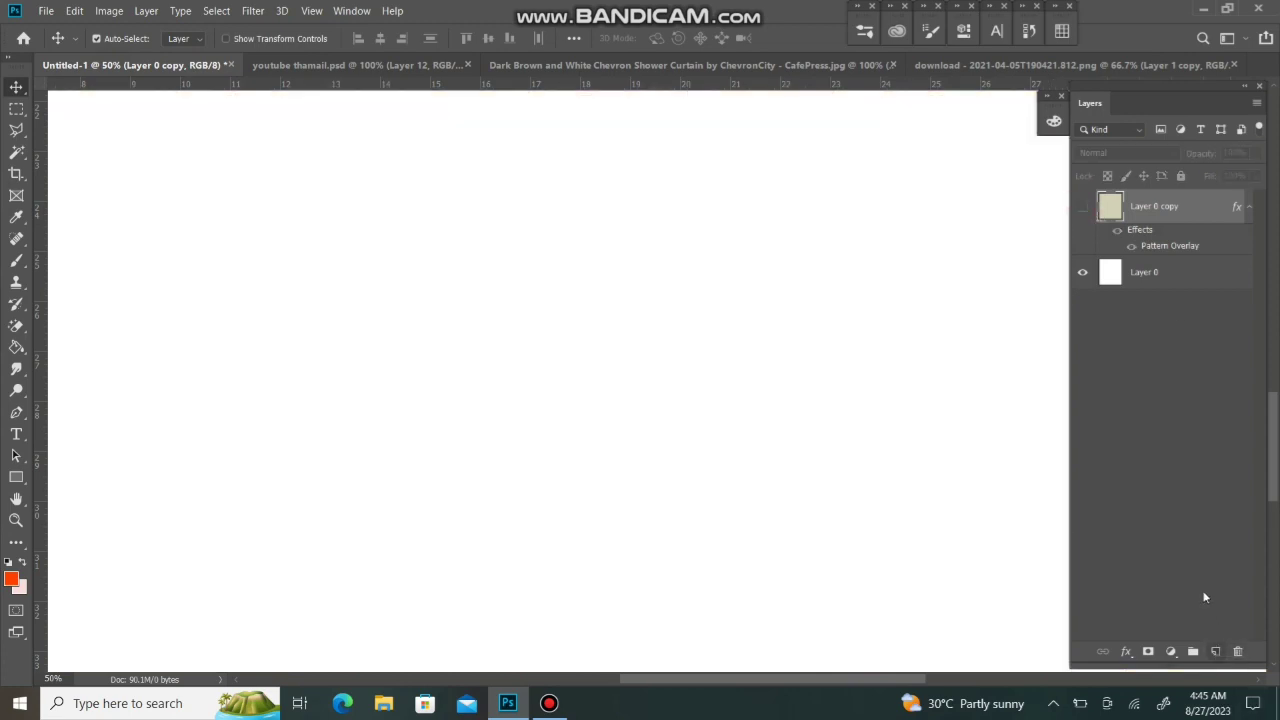
click(1121, 280)
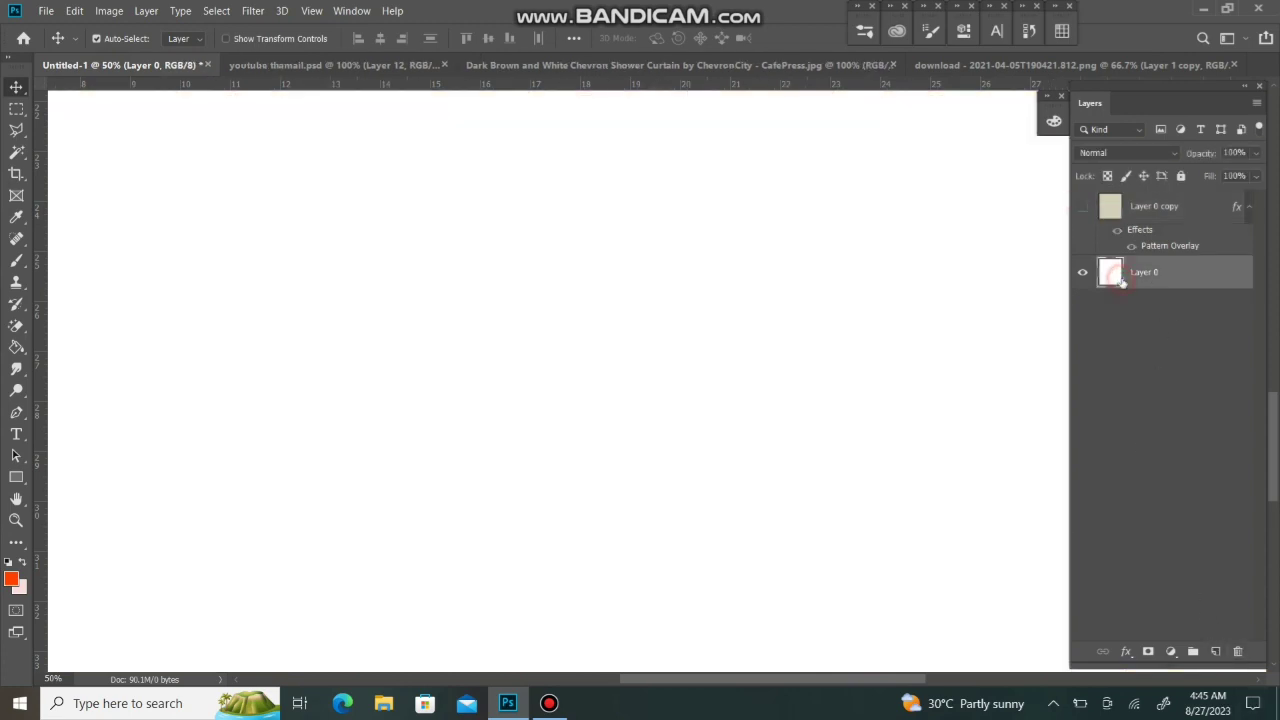
key(ctrl+j)
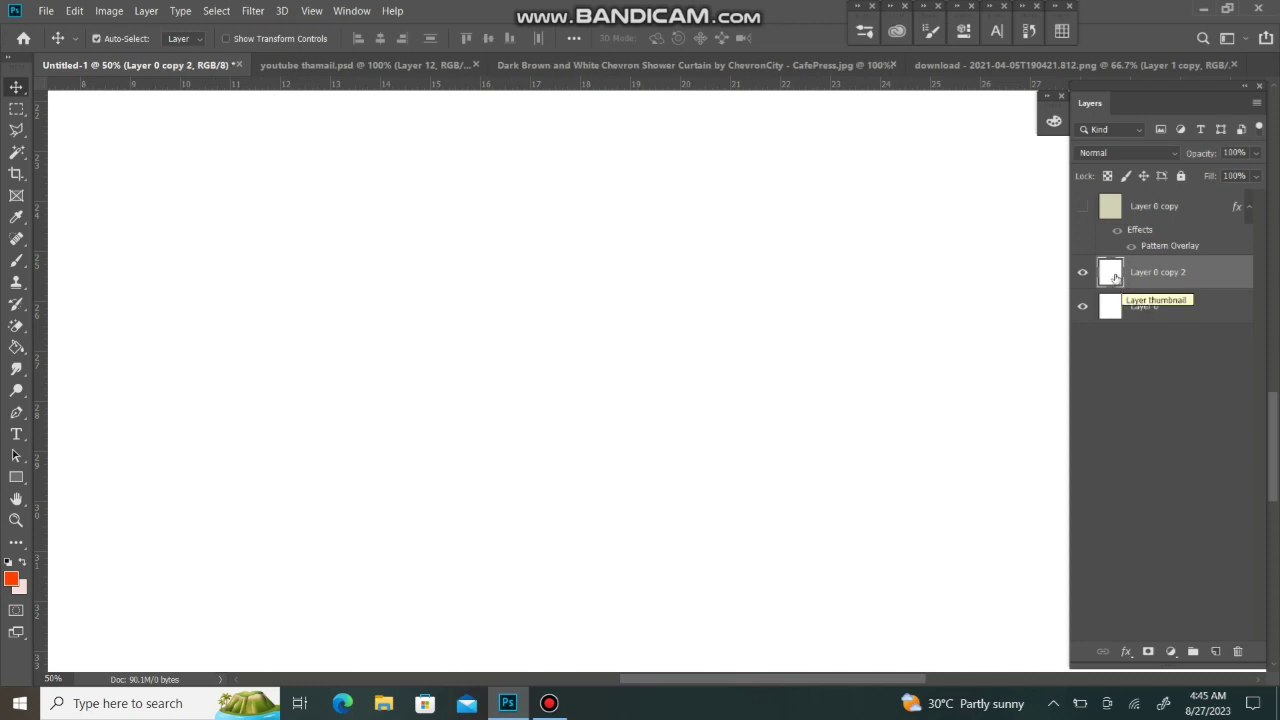
- Apply a Pattern Overlay to Layer 0 copy 2 using the newly defined ornamental motif pattern at 61% scale
click(1115, 277)
double_click(1115, 277)
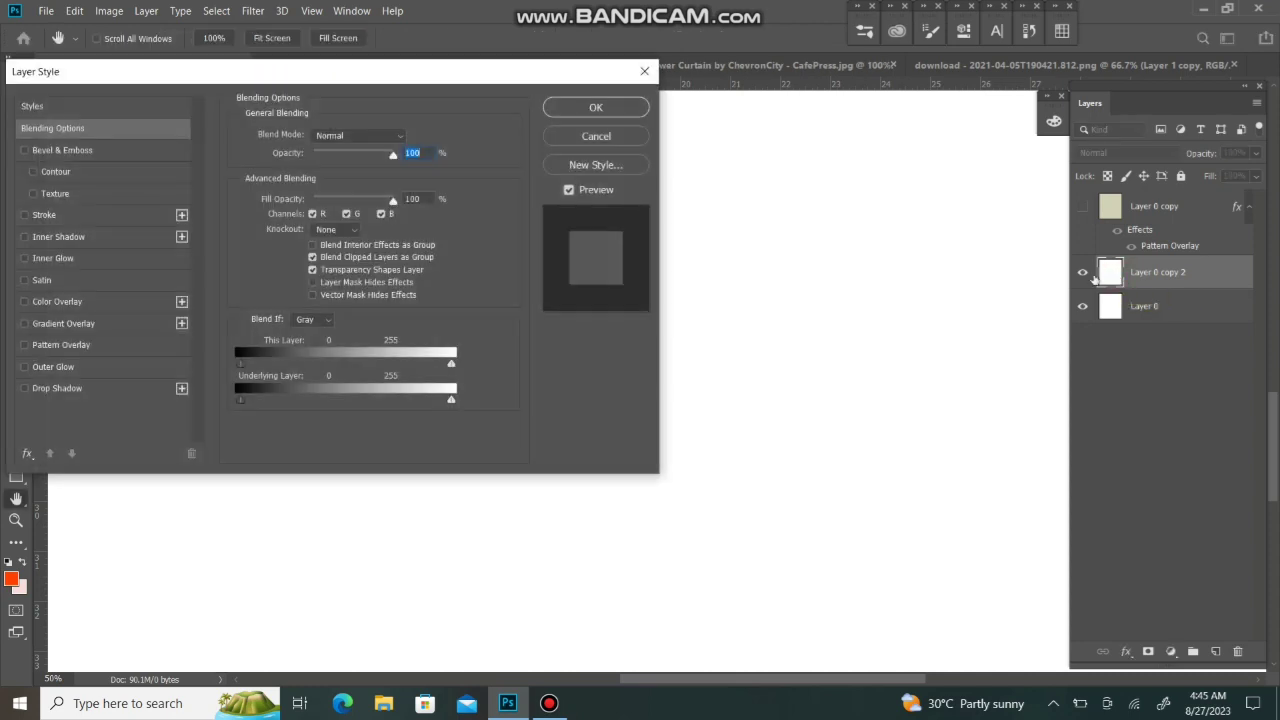
click(101, 344)
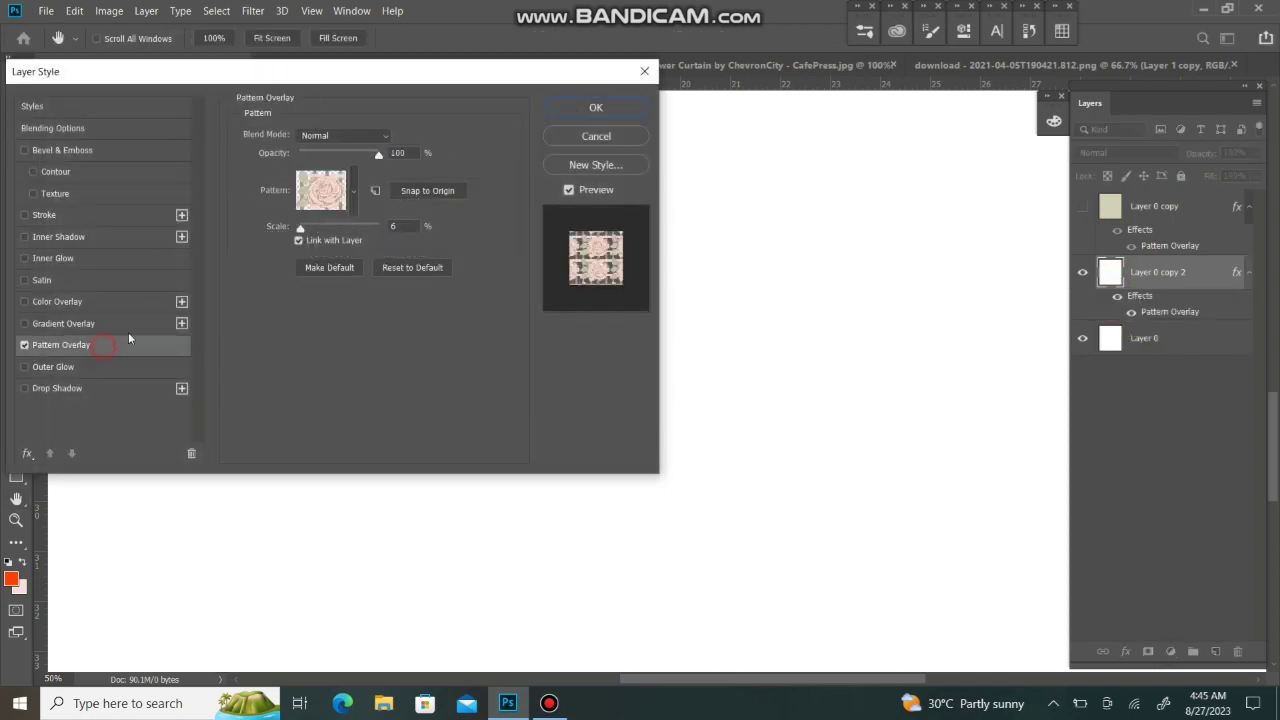
click(353, 192)
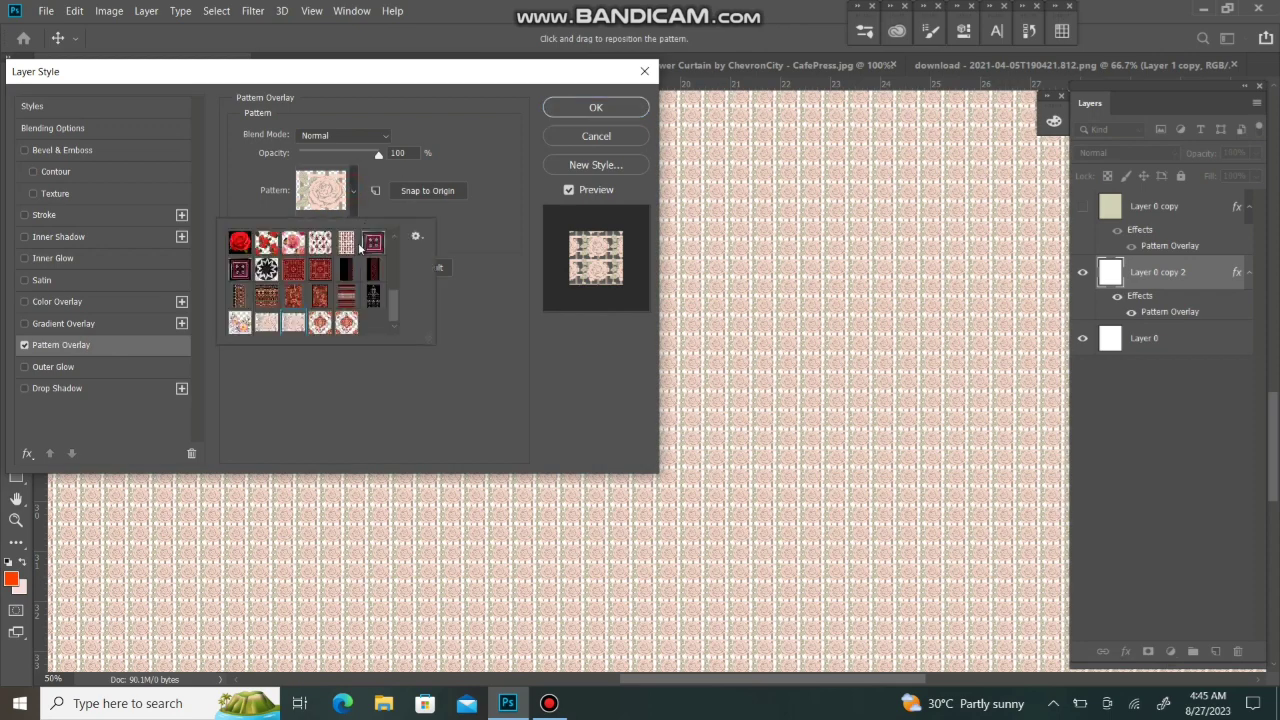
click(348, 321)
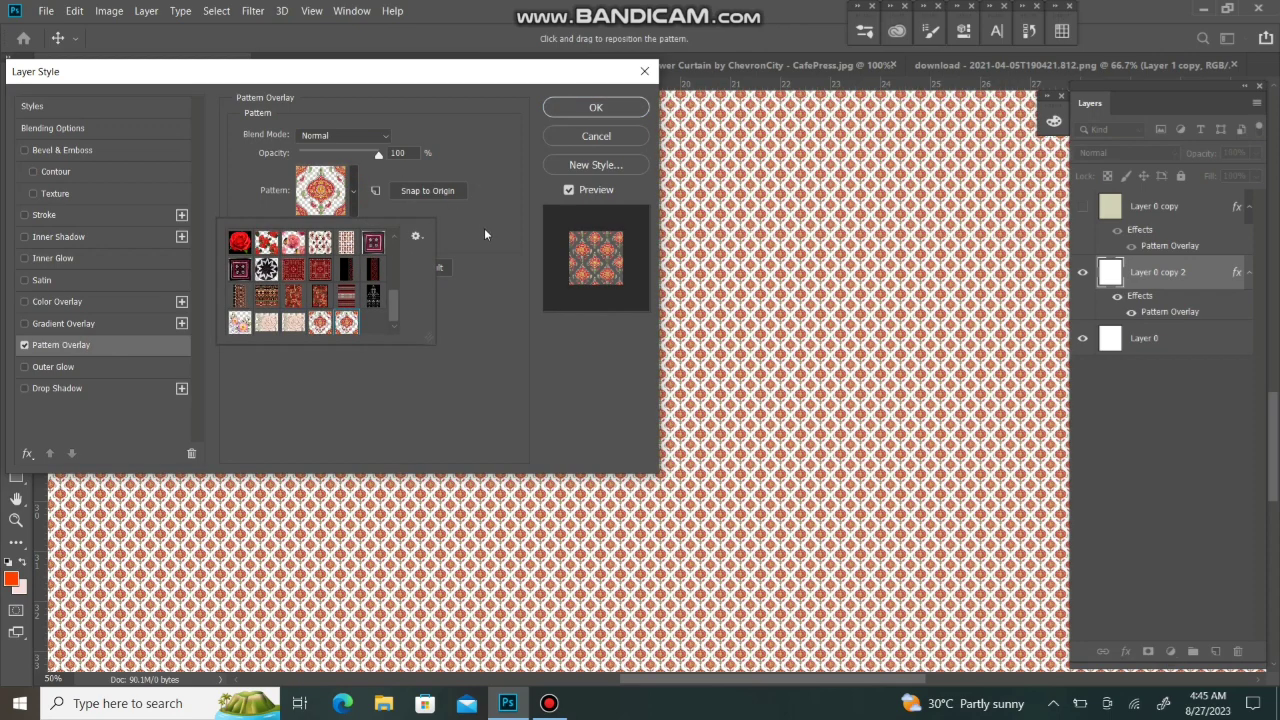
click(438, 150)
mouse_move(327, 230)
mouse_down()
mouse_move(303, 230)
mouse_move(320, 230)
mouse_up()
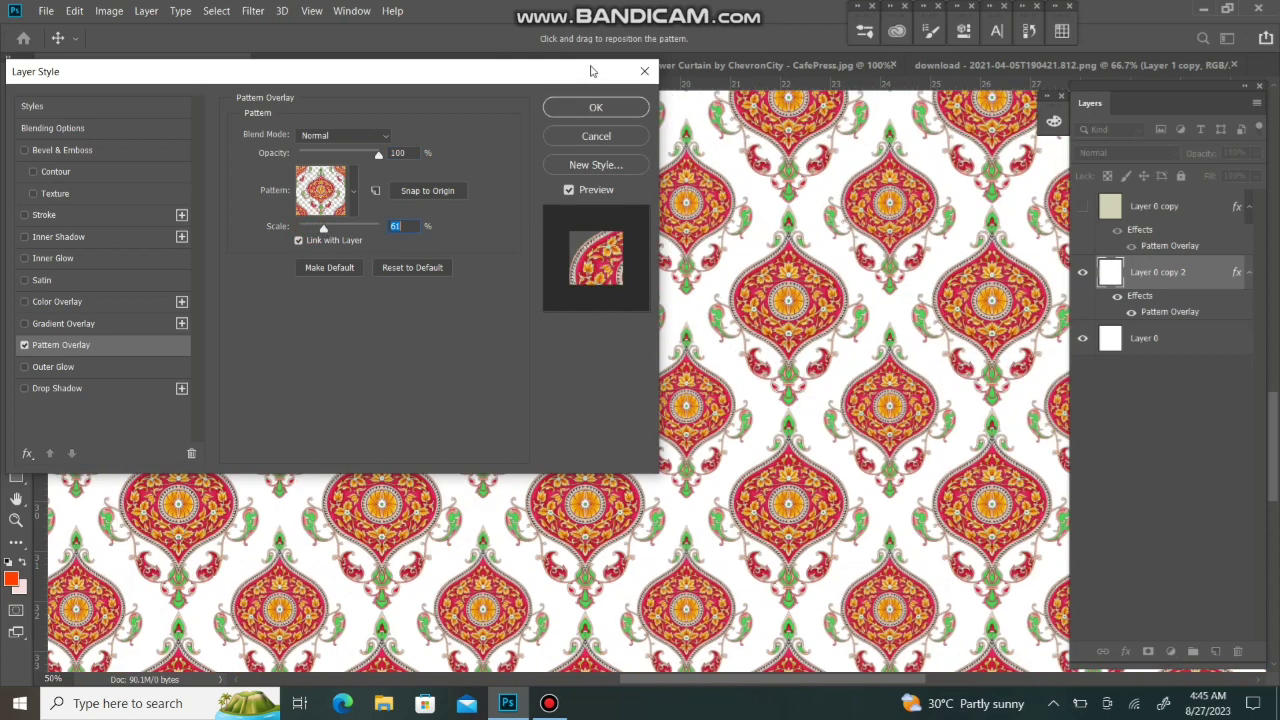
click(590, 107)
scroll(880, 440, down, 2)
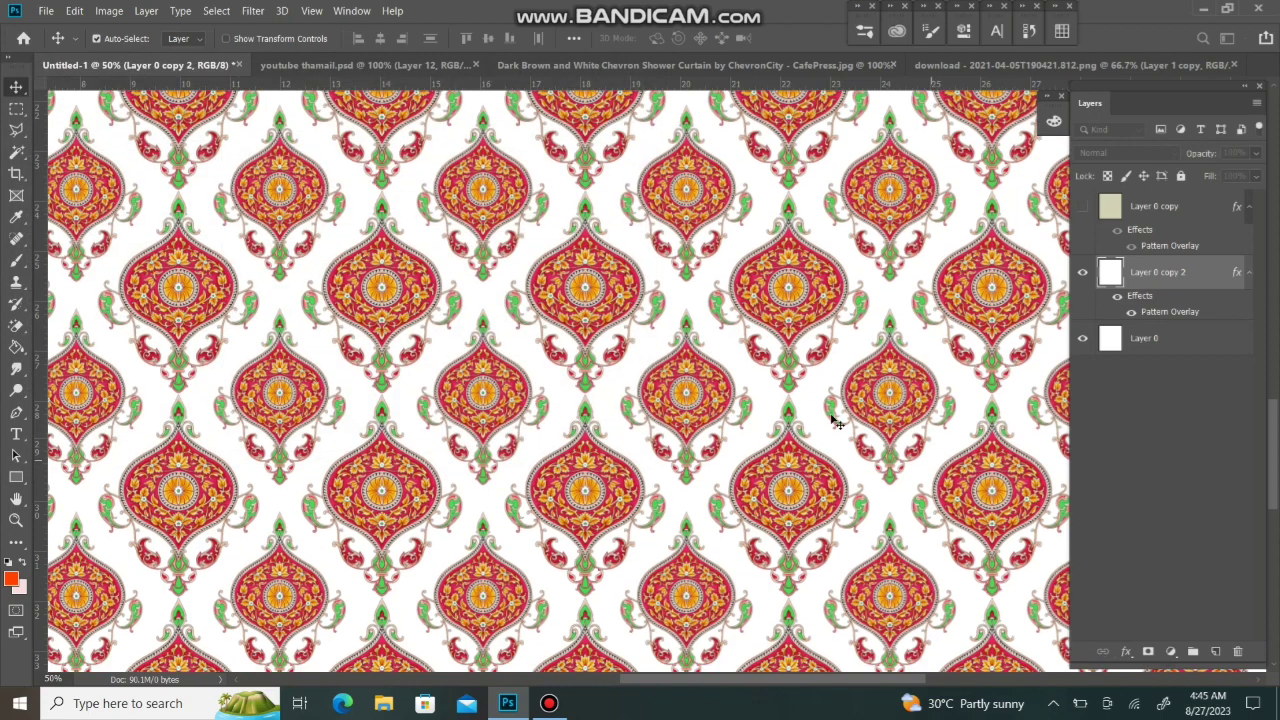
scroll(833, 422, up, 2)
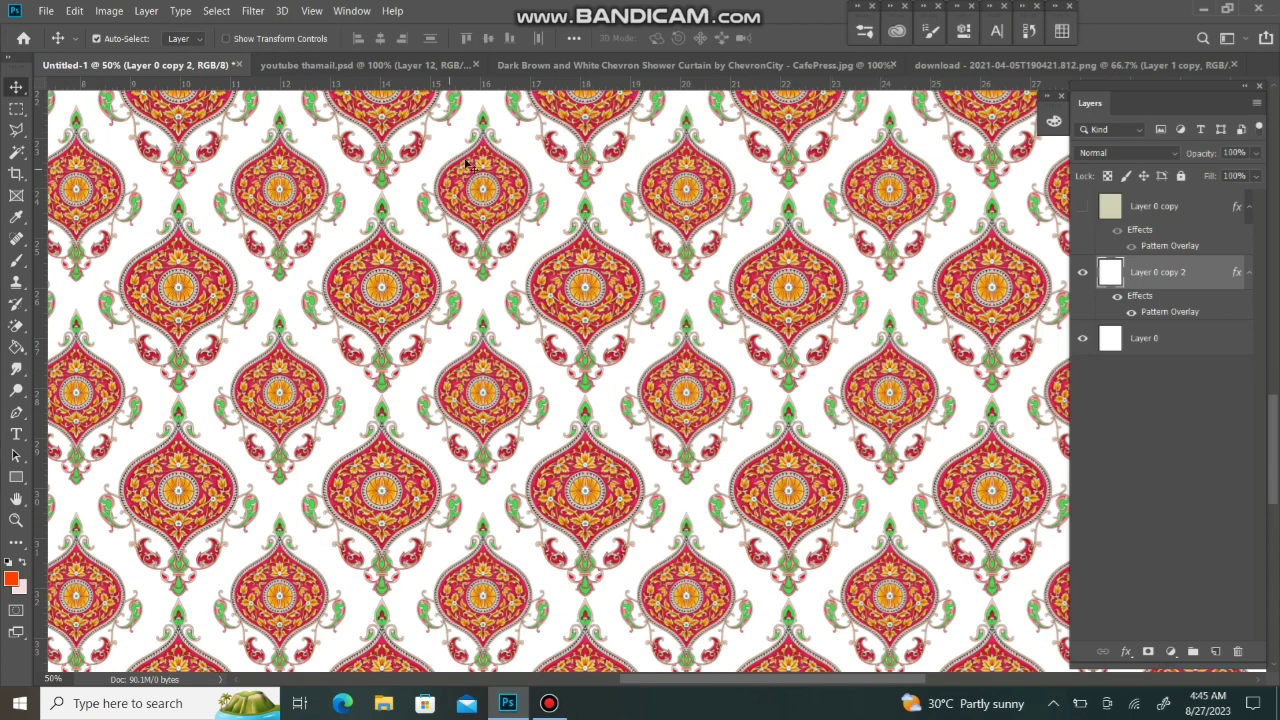
- Fill the background of Layer 0 copy 2 with an olive swatch colour using the Paint Bucket
click(1062, 31)
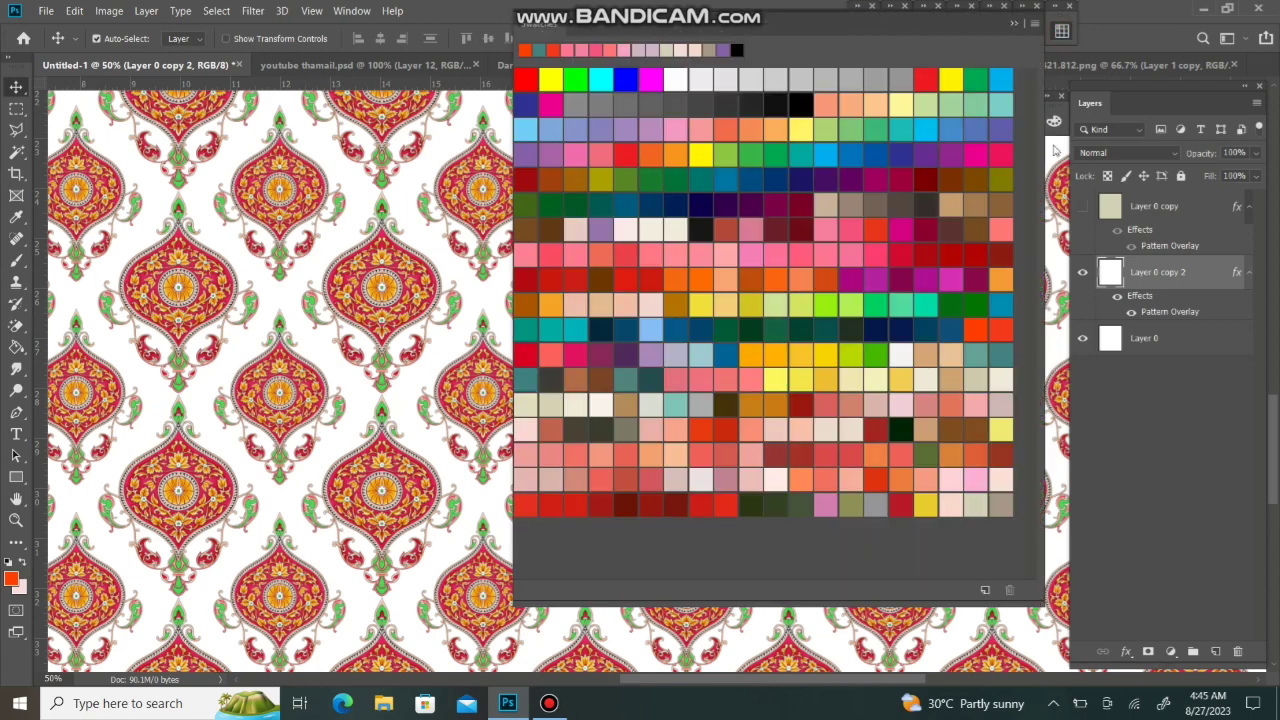
click(1000, 178)
click(17, 347)
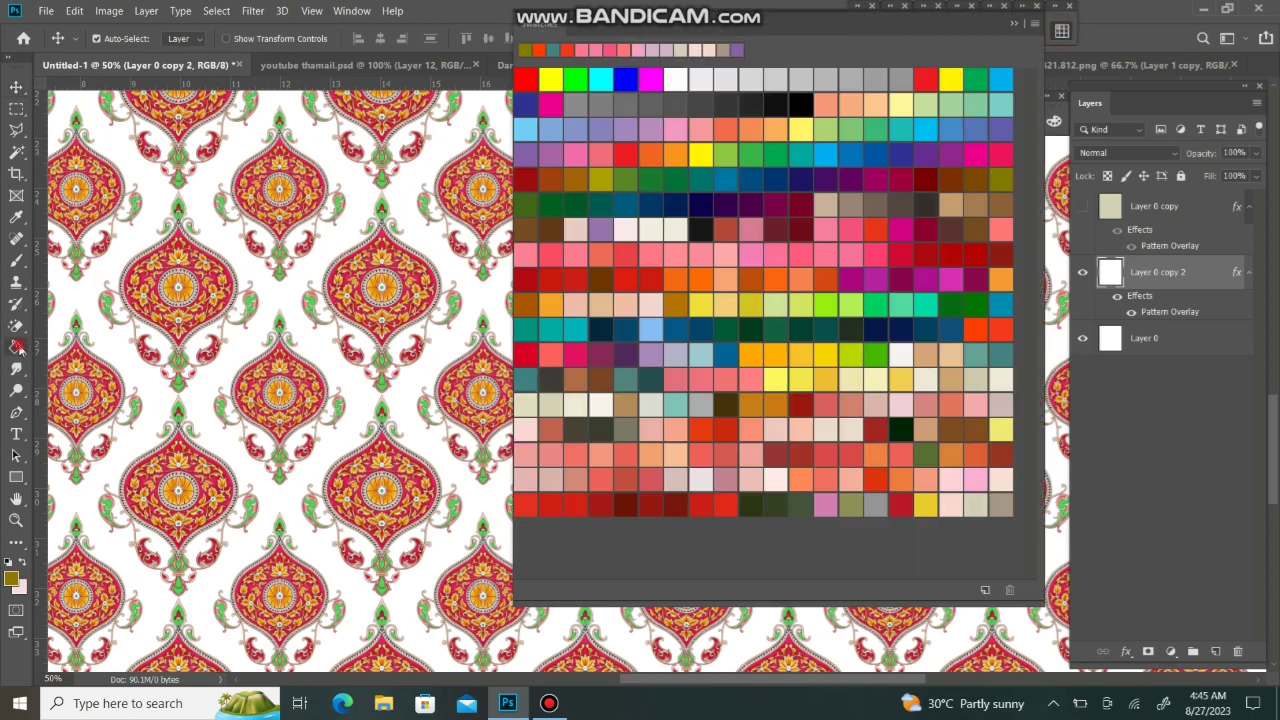
click(243, 350)
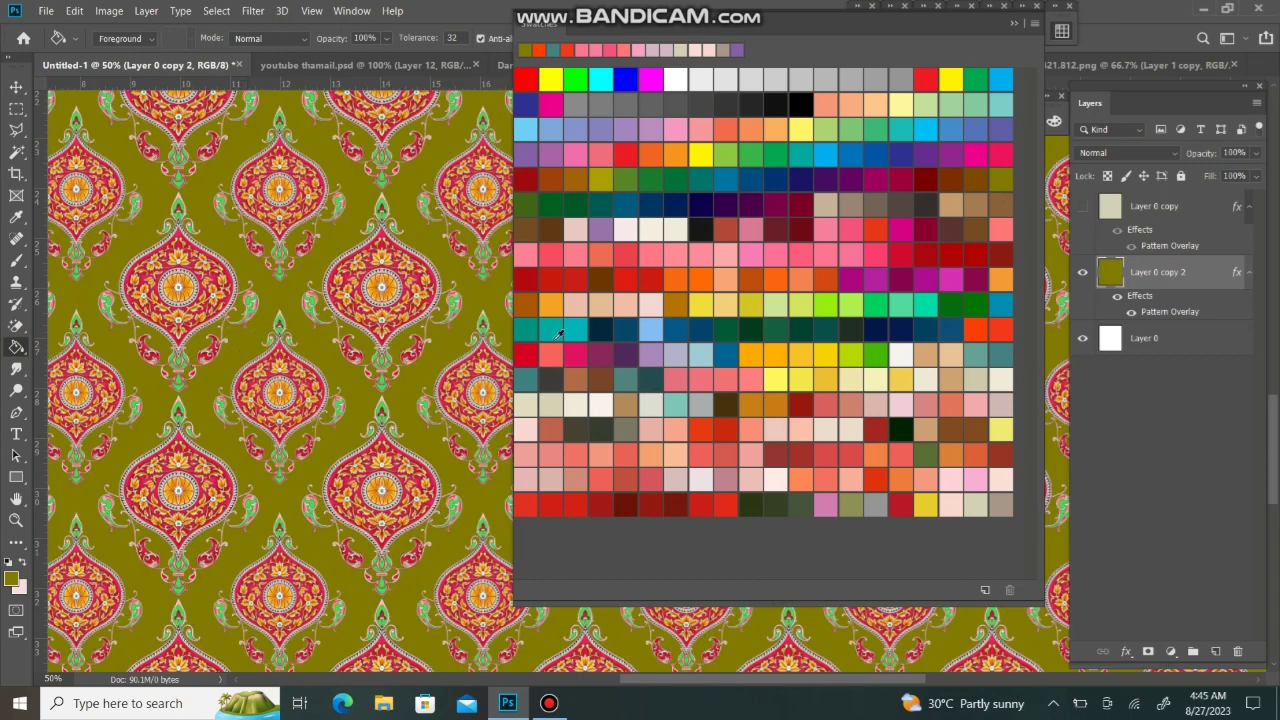
- Try teal, dark blue and bright red swatch fills in turn as the background of Layer 0 copy 2
click(525, 328)
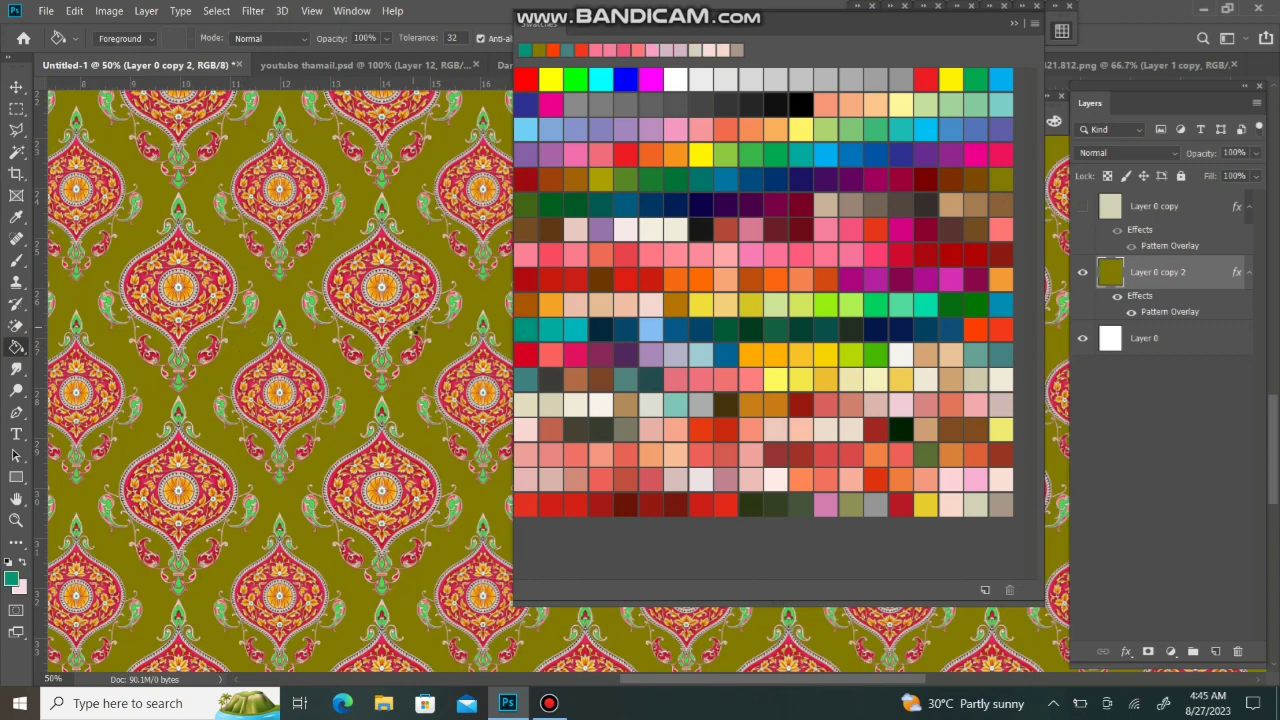
click(414, 334)
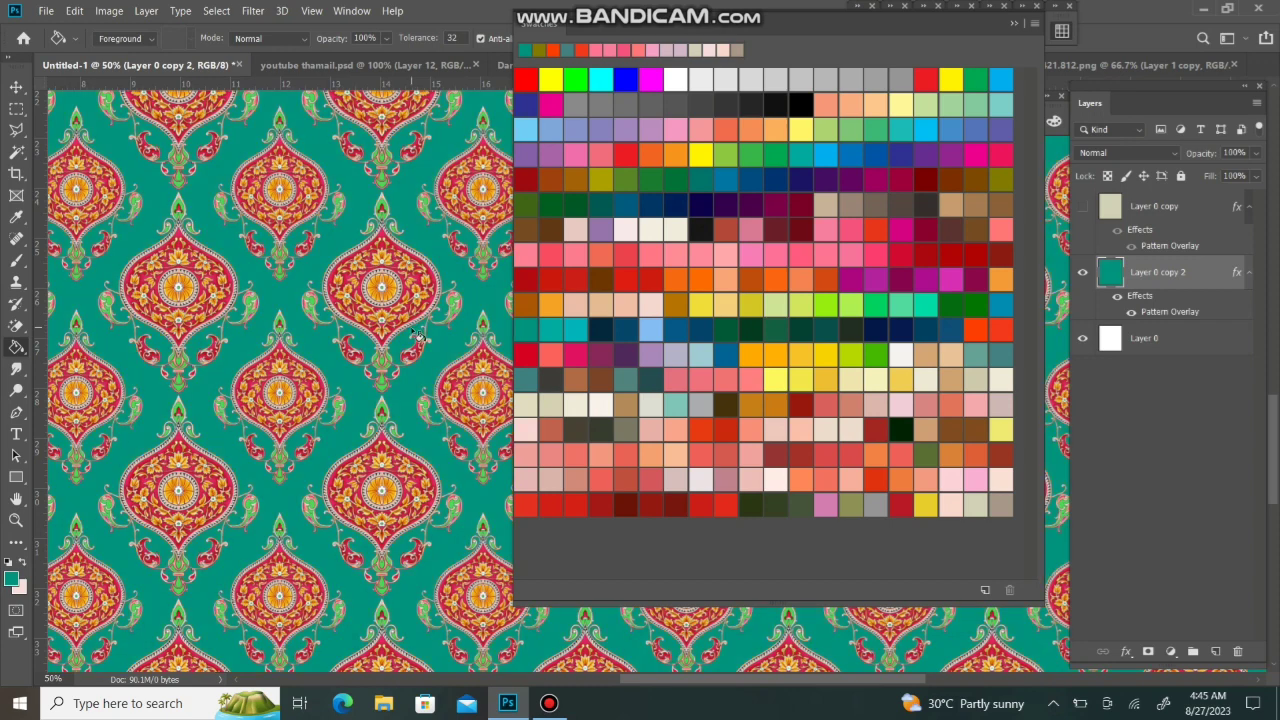
click(527, 106)
click(362, 215)
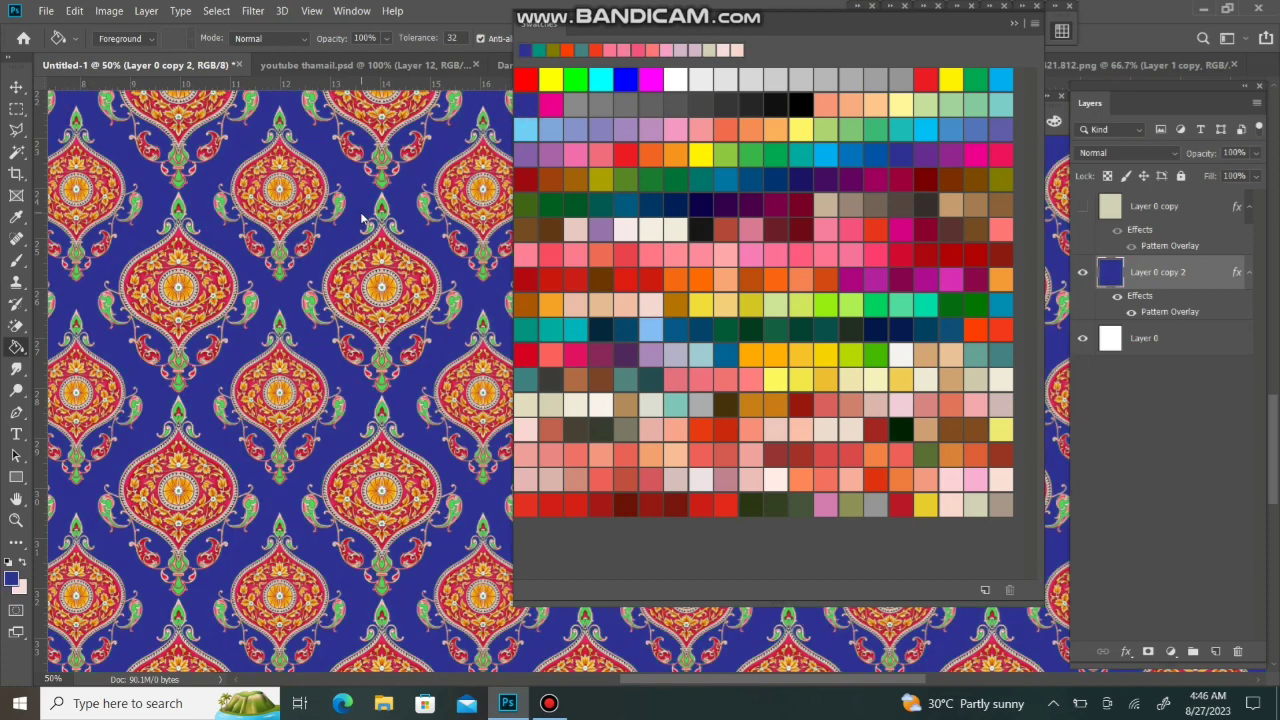
click(625, 155)
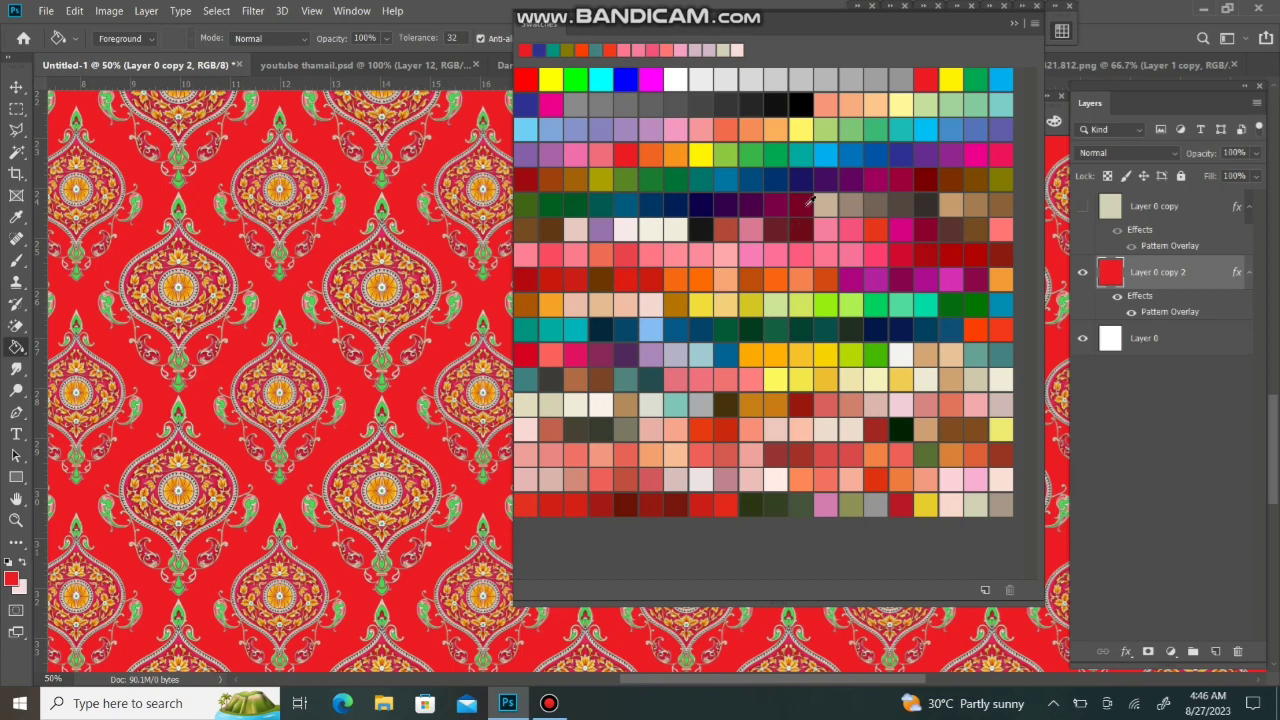
- Fill the background of Layer 0 copy 2 with a dark plum swatch colour and collapse the swatches
click(778, 204)
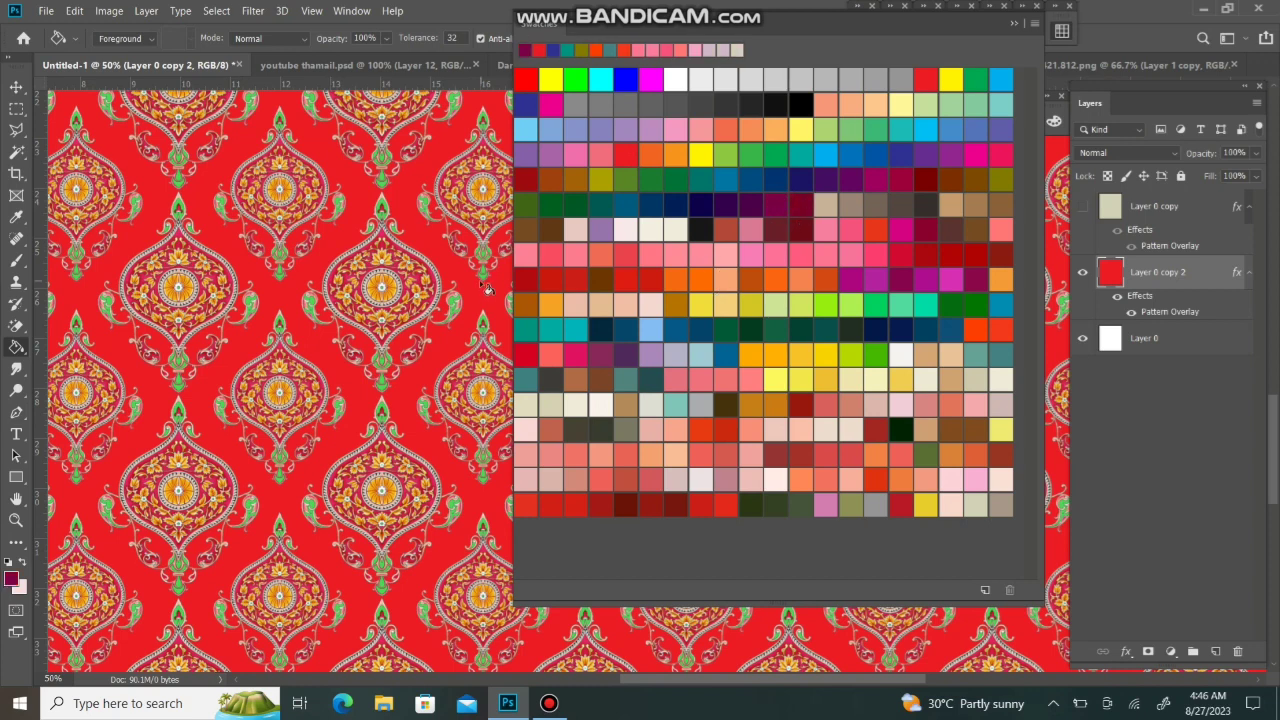
click(482, 286)
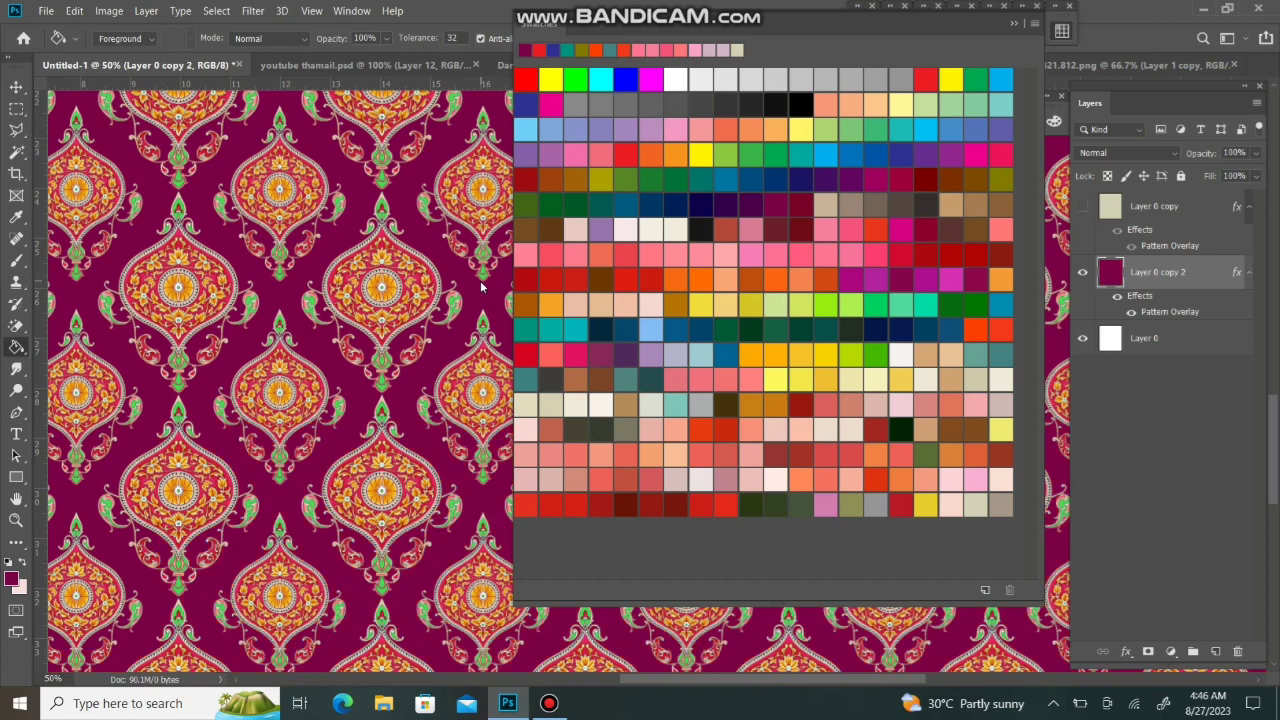
click(1016, 26)
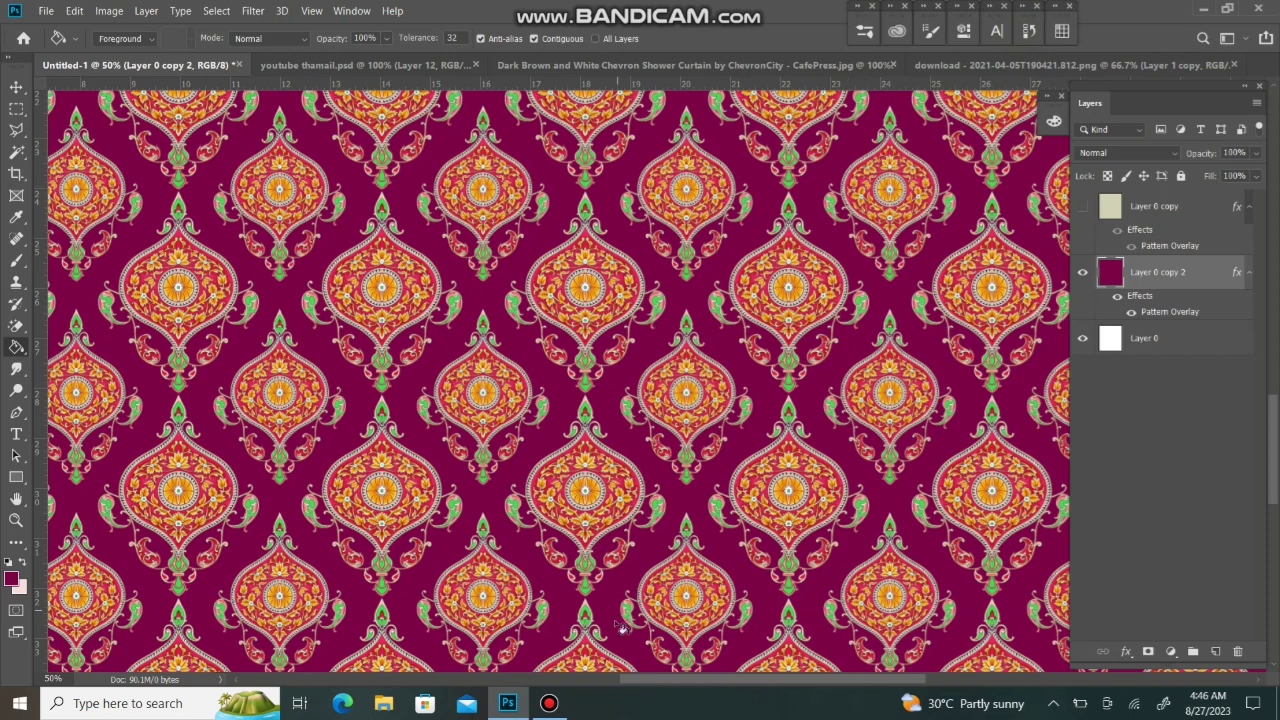
click(552, 704)
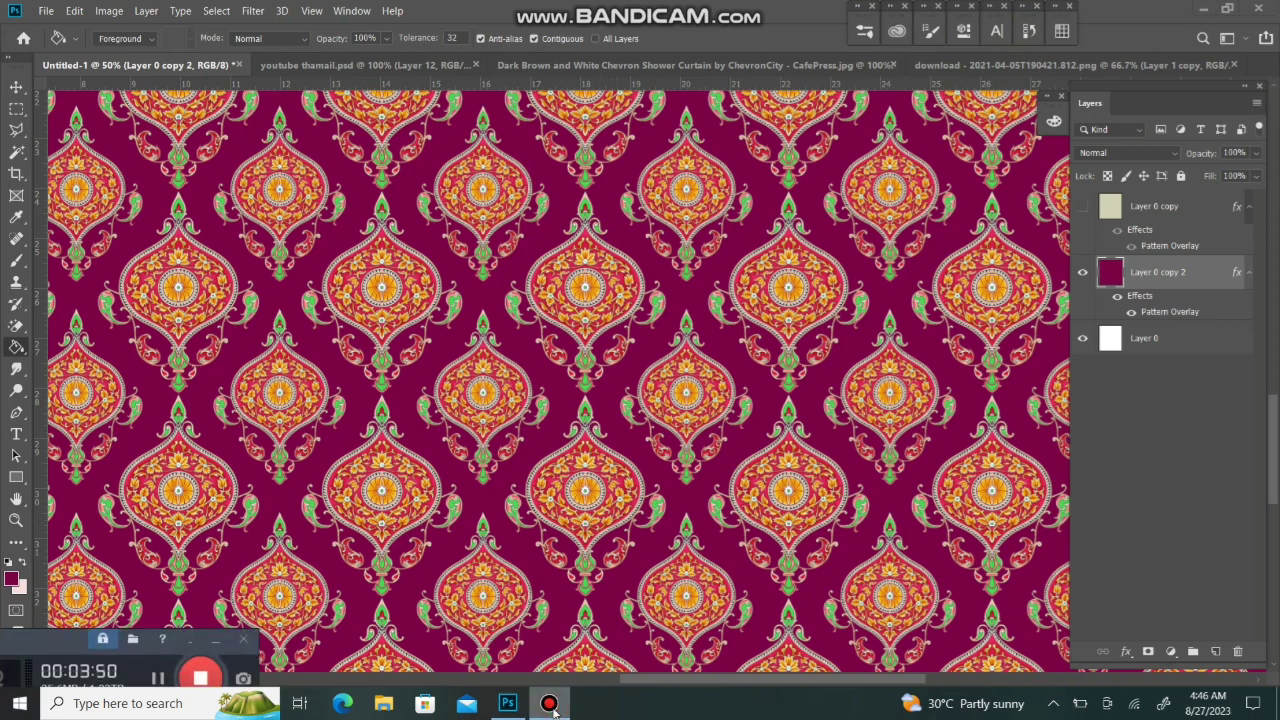